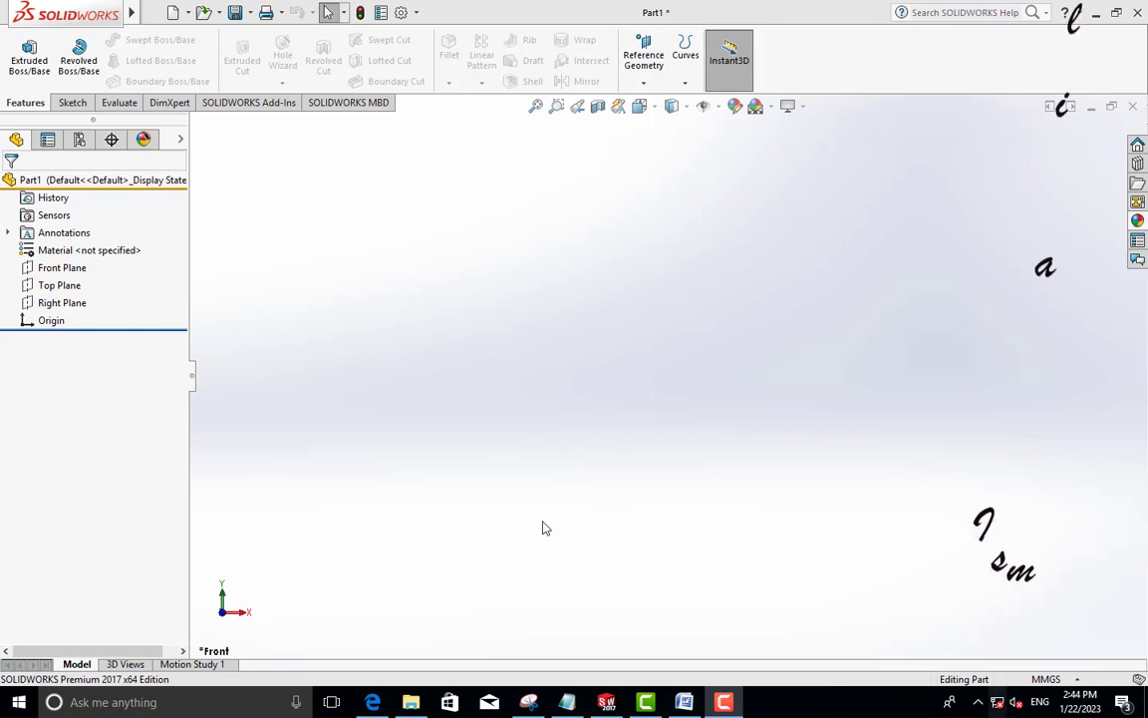
- Start a sketch on the Front Plane and draw a circle centred on the origin
{"action": "left_click", "coordinate": [69, 103]}
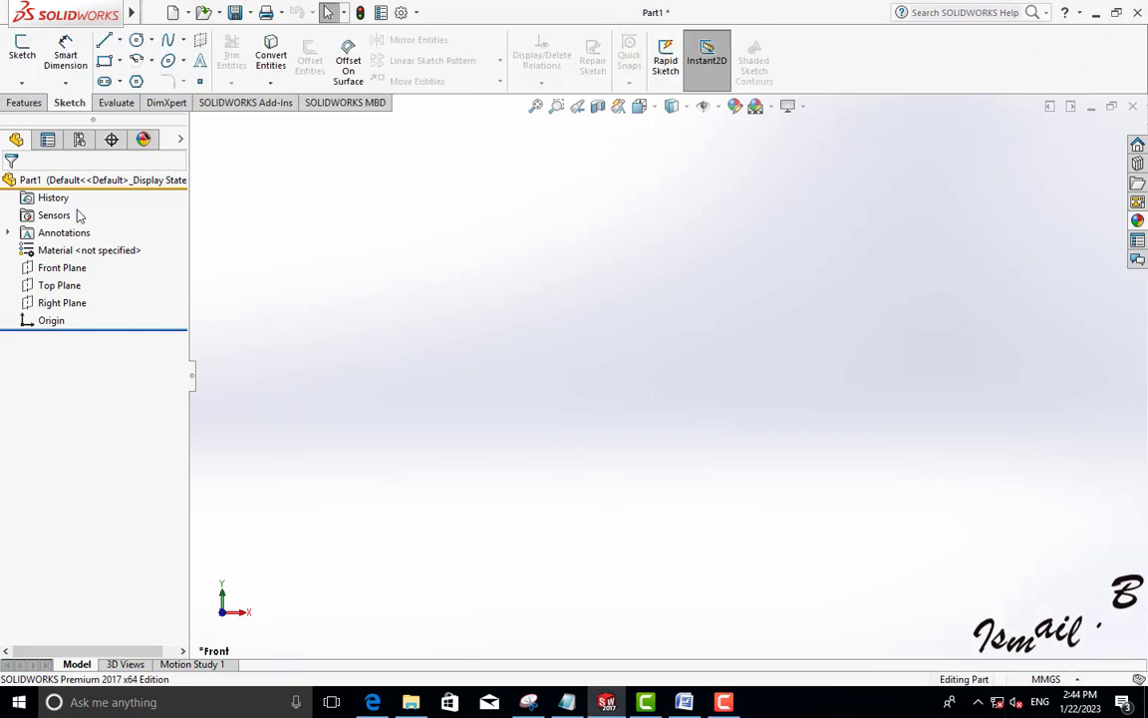
{"action": "right_click", "coordinate": [61, 267]}
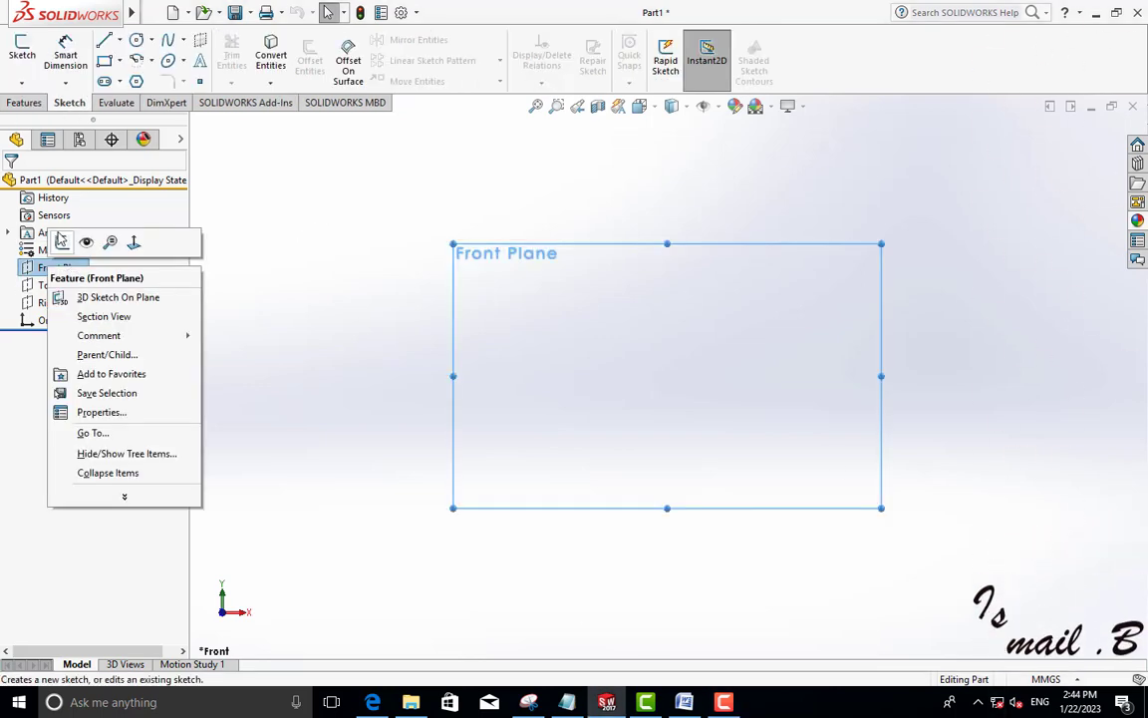
{"action": "left_click", "coordinate": [61, 241]}
{"action": "left_click", "coordinate": [136, 40]}
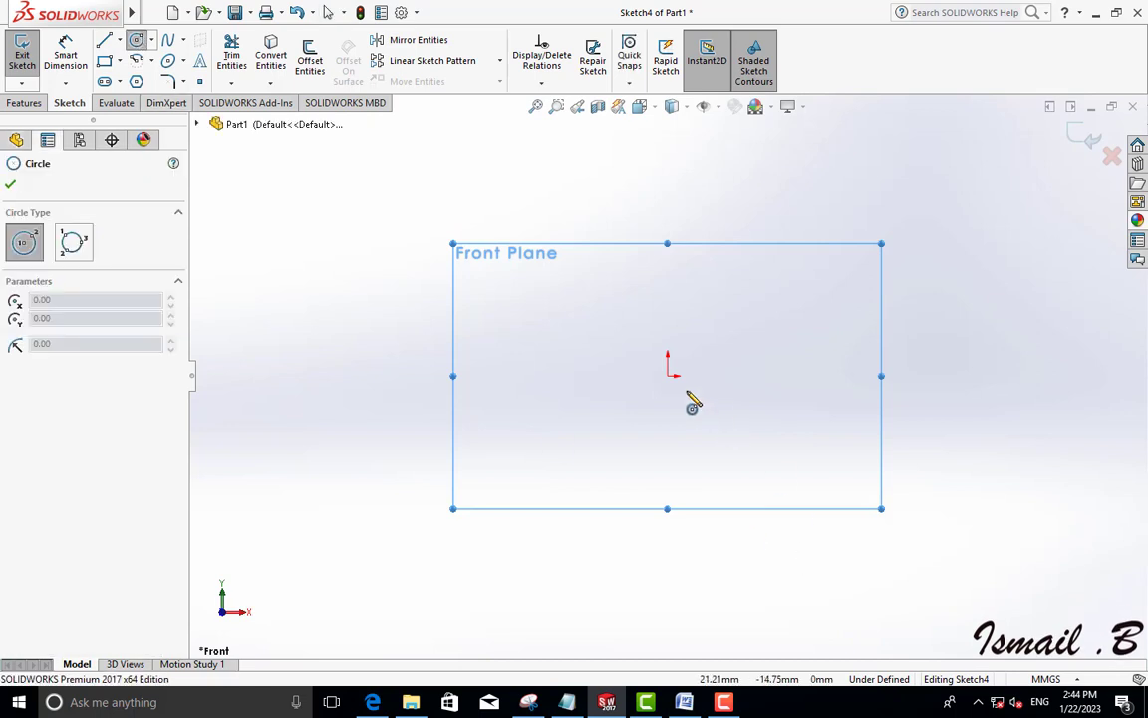
{"action": "left_click", "coordinate": [668, 375]}
{"action": "left_click", "coordinate": [755, 526]}
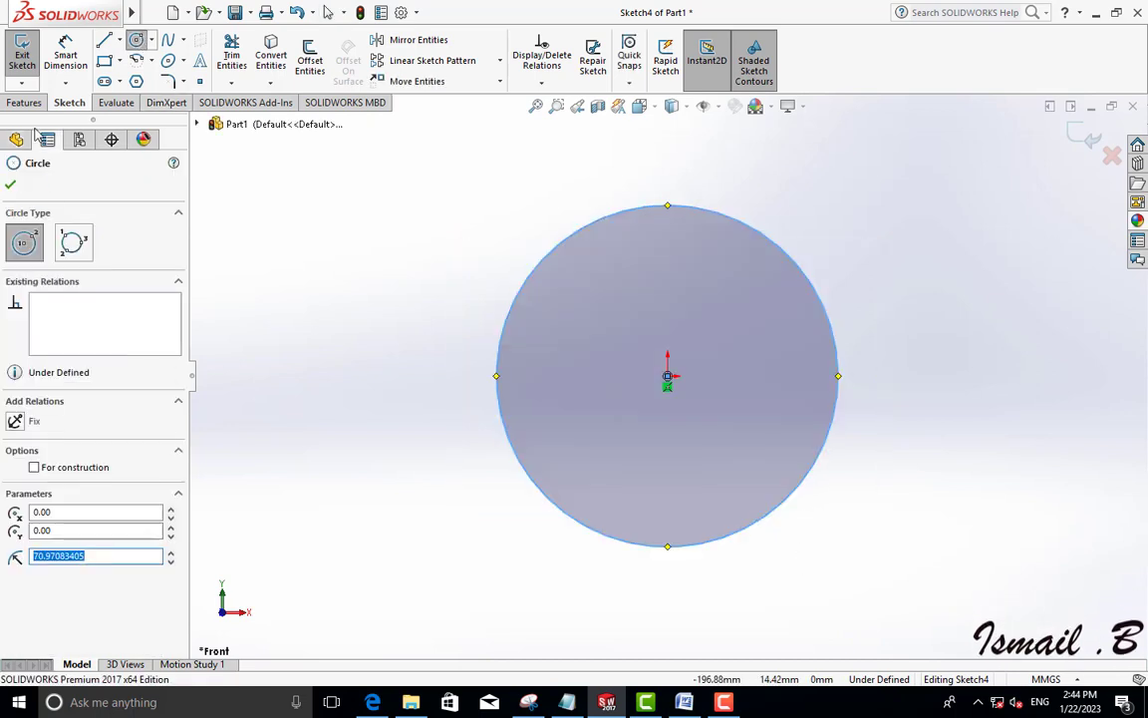
- Dimension the circle to a diameter of 40 mm
{"action": "left_click", "coordinate": [65, 55]}
{"action": "left_click", "coordinate": [557, 495]}
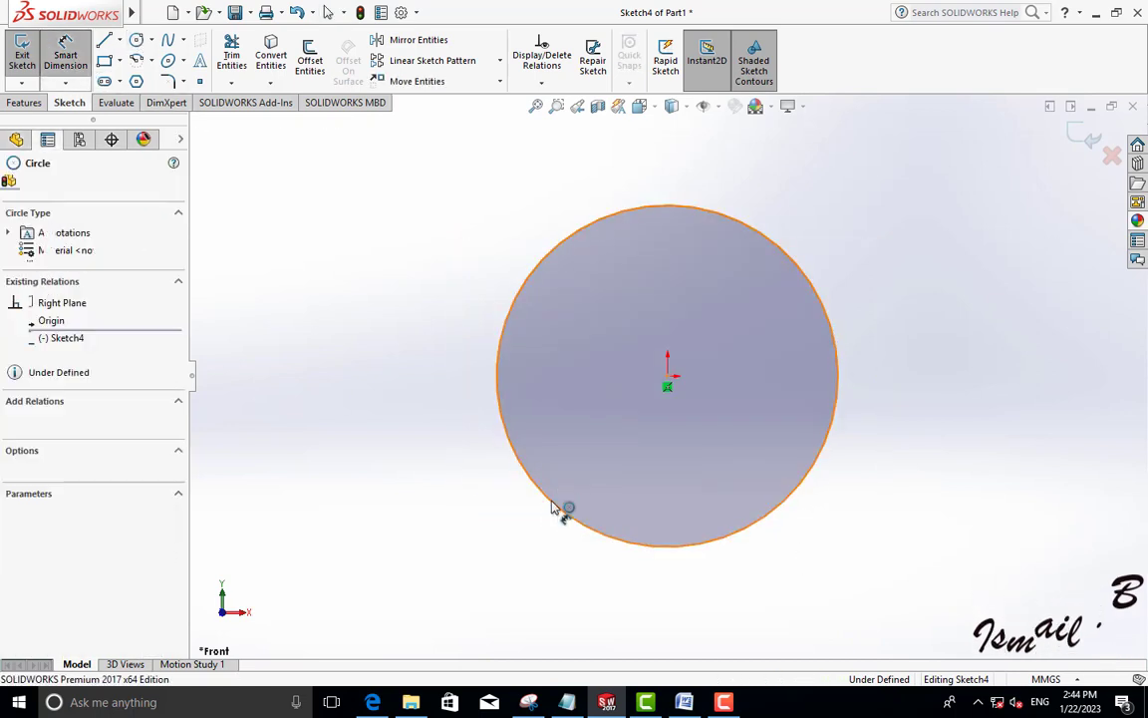
{"action": "left_click", "coordinate": [477, 529]}
{"action": "left_click", "coordinate": [477, 525]}
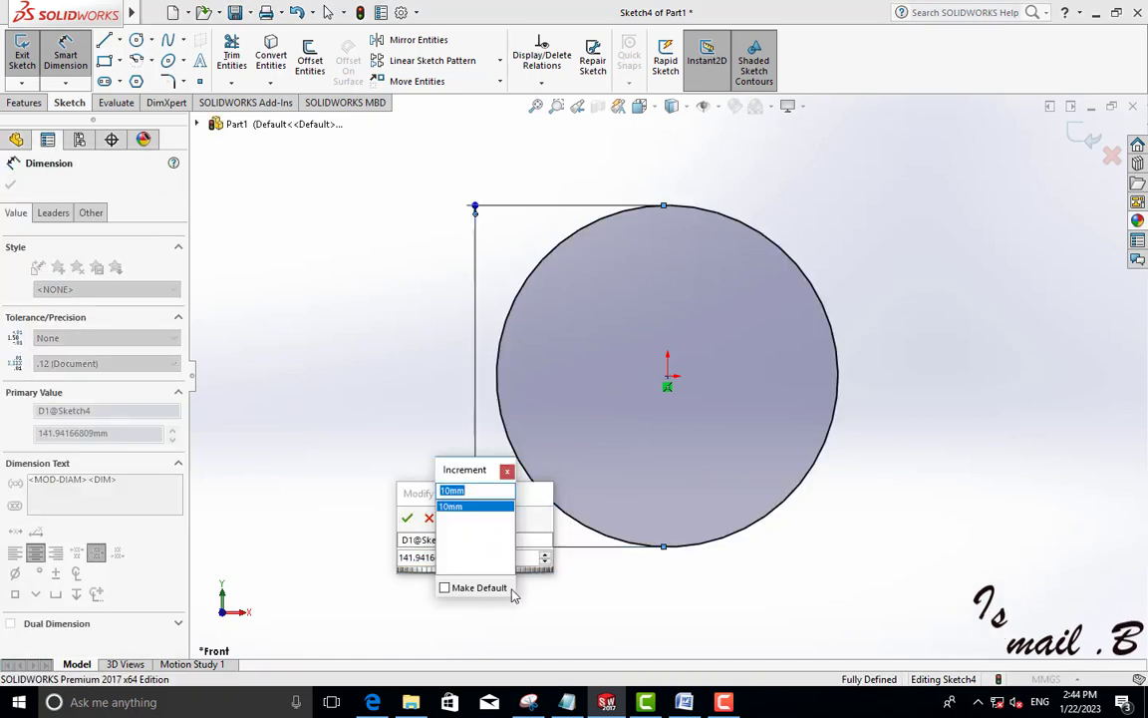
{"action": "left_click", "coordinate": [508, 470]}
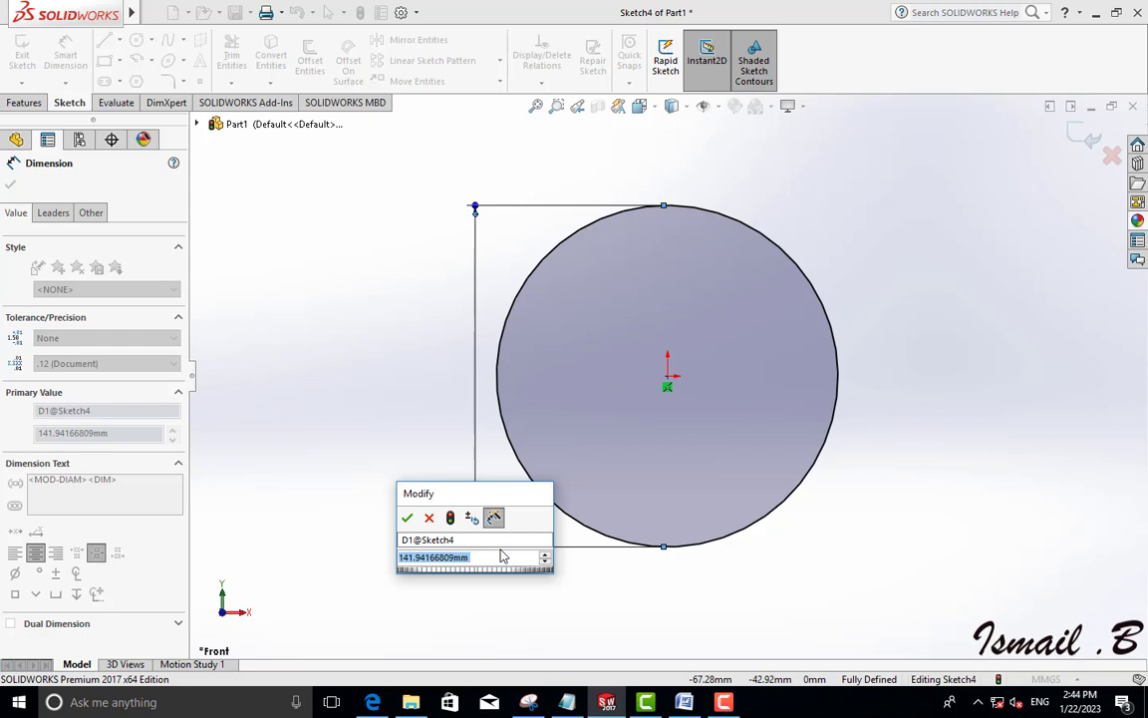
{"action": "type", "text": "40"}
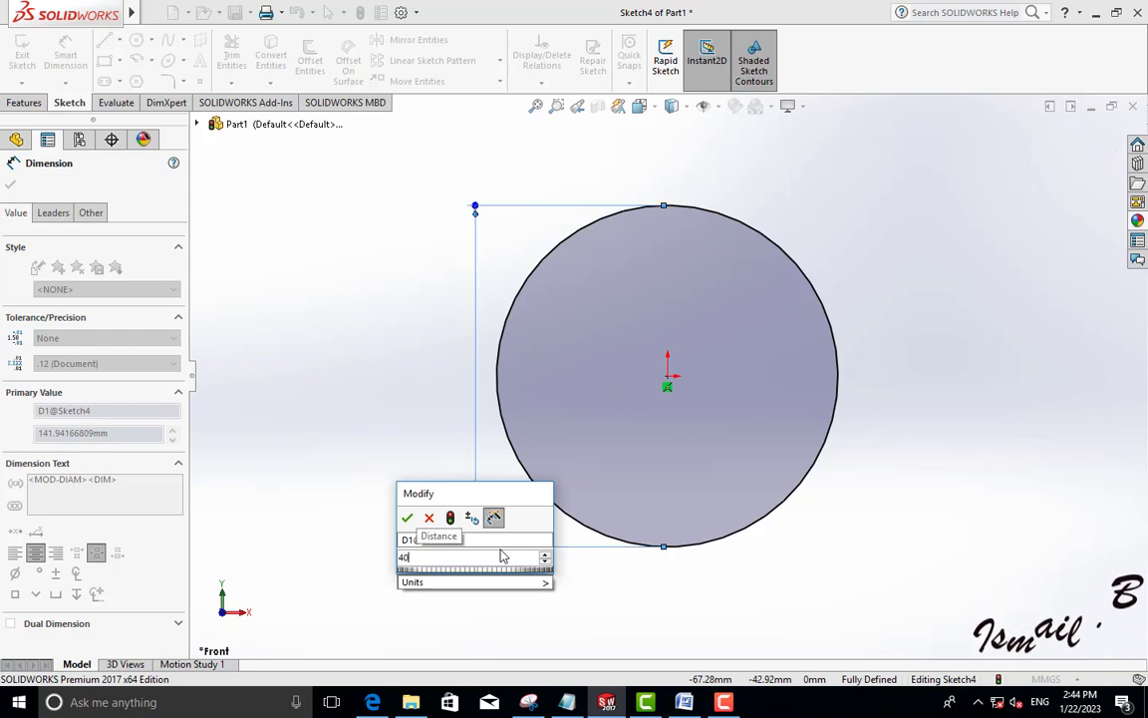
{"action": "key", "text": "Return"}
{"action": "scroll", "coordinate": [504, 555], "scroll_direction": "down", "scroll_amount": 2}
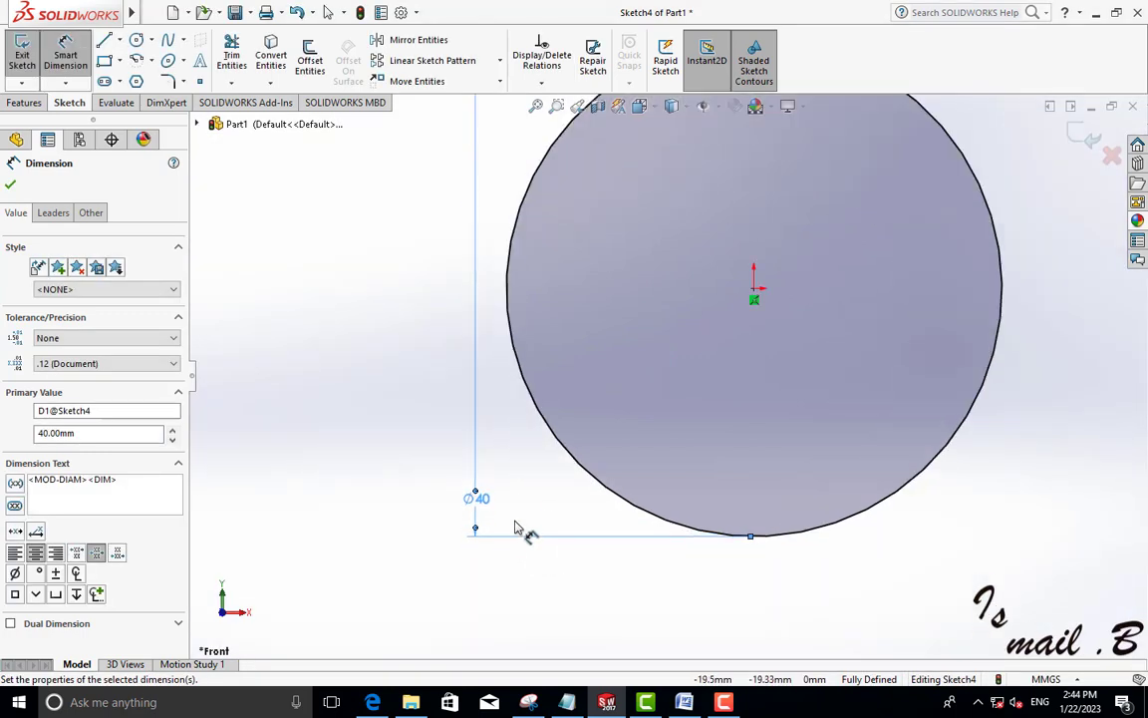
{"action": "scroll", "coordinate": [526, 505], "scroll_direction": "up", "scroll_amount": 4}
{"action": "key", "text": "Escape"}
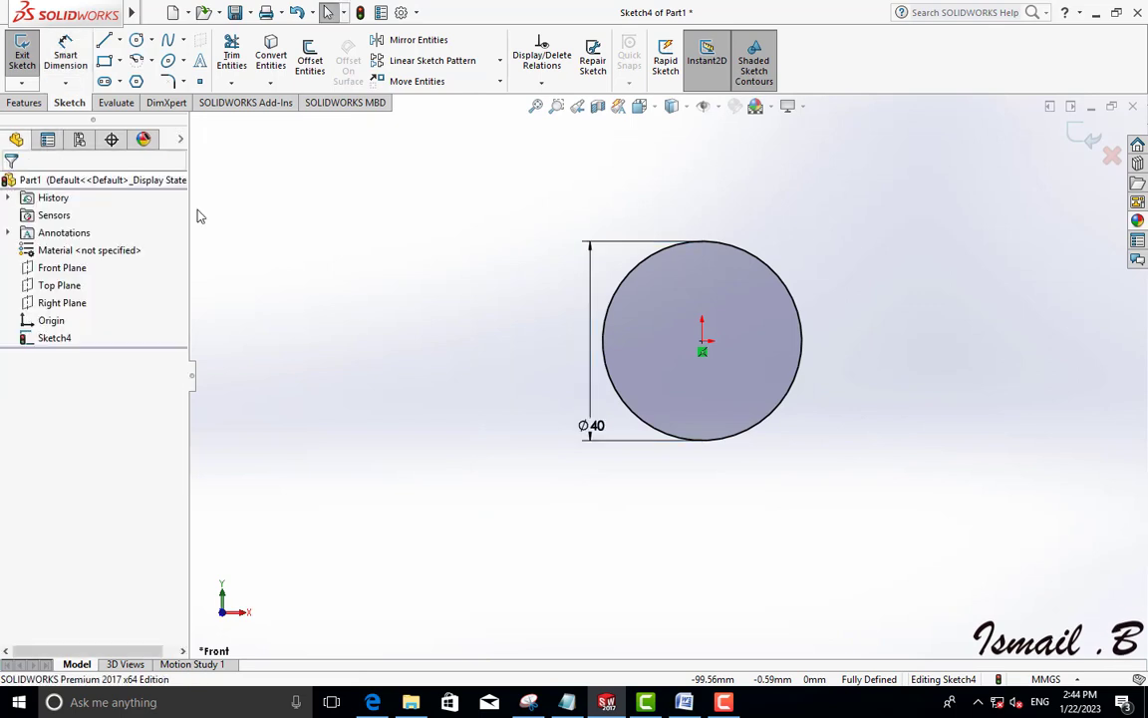
- Extrude the Ø40 circle 20 mm deep into a solid cylinder, Boss-Extrude3
{"action": "left_click", "coordinate": [24, 103]}
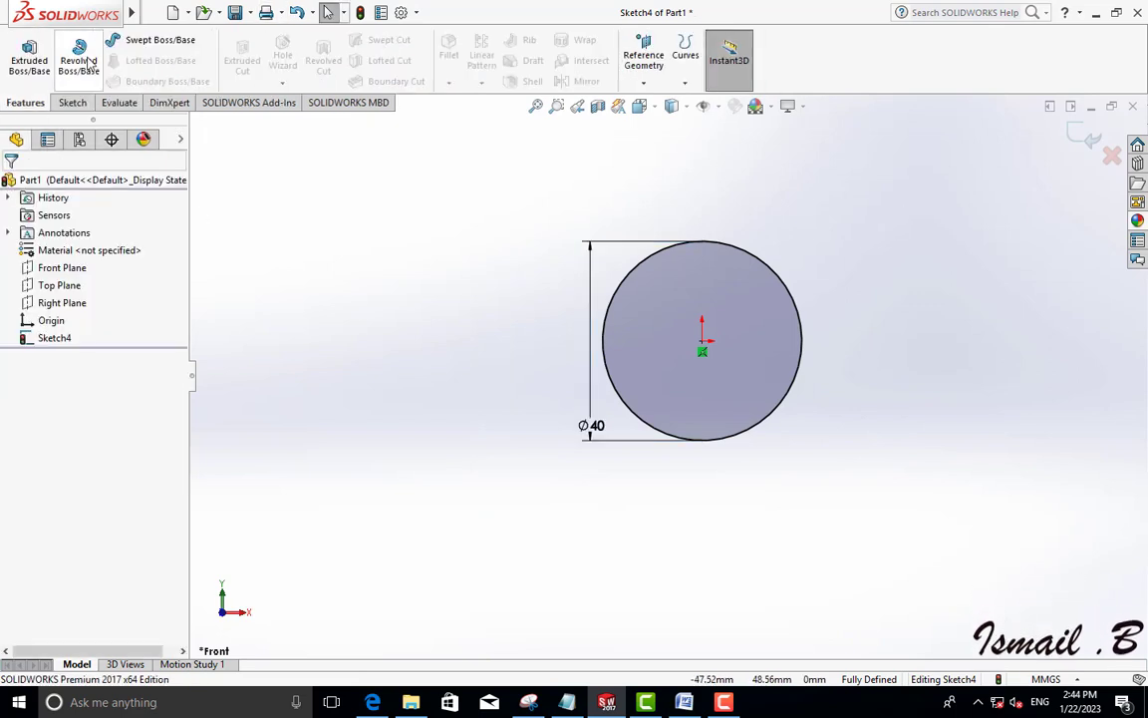
{"action": "left_click", "coordinate": [41, 65]}
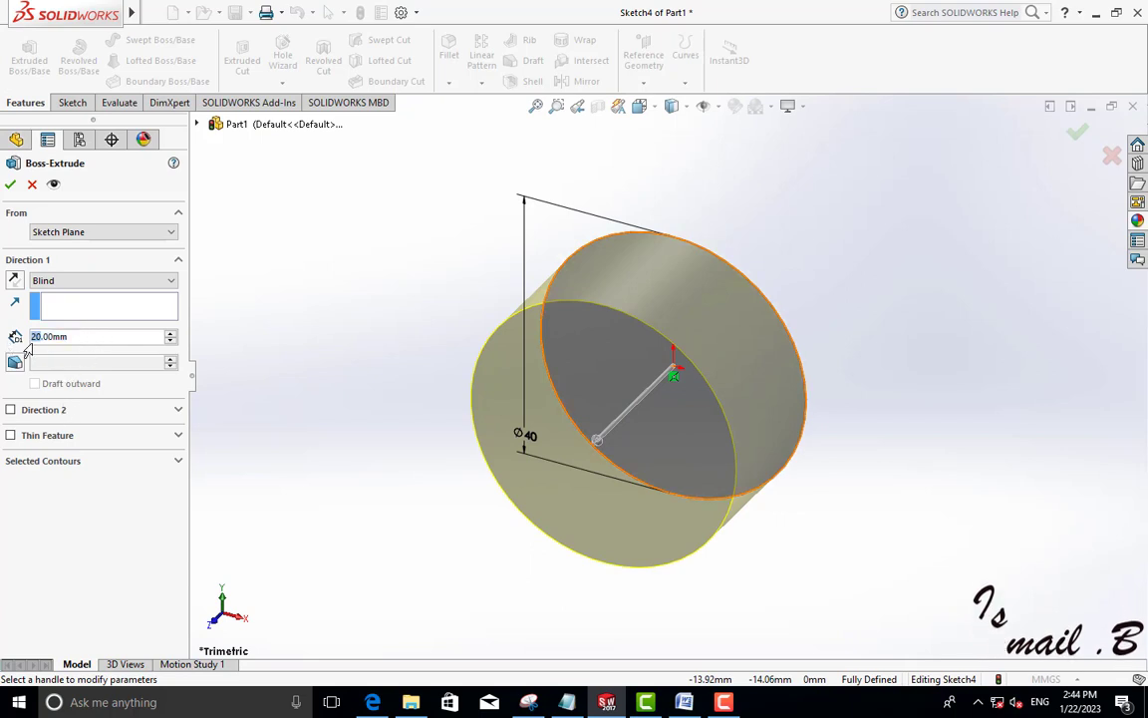
{"action": "type", "text": "20"}
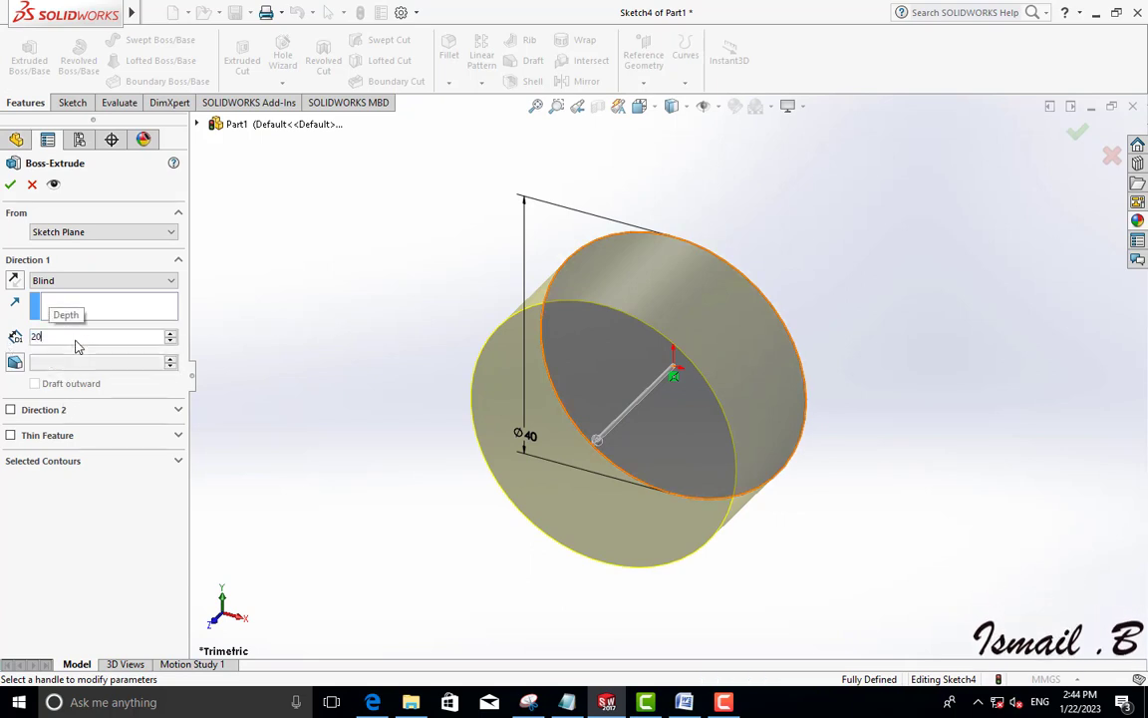
{"action": "key", "text": "Return"}
{"action": "left_click", "coordinate": [10, 184]}
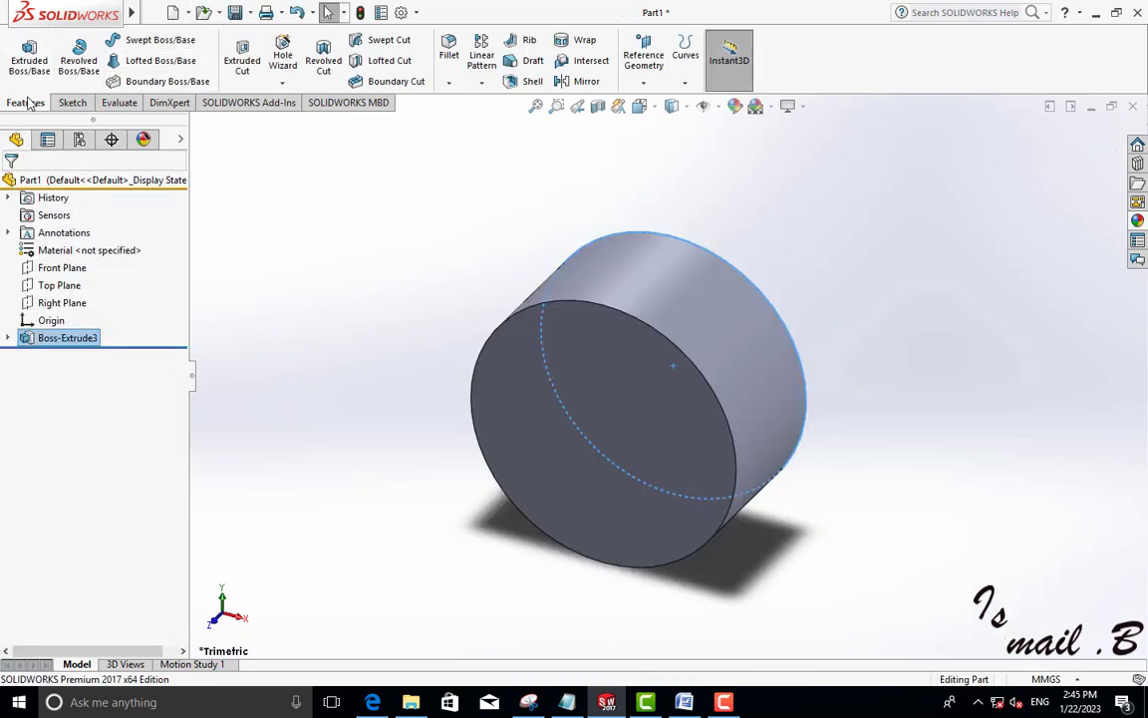
- Cancel the empty extrusion and start a new sketch on the cylinder's front face
{"action": "left_click", "coordinate": [29, 52]}
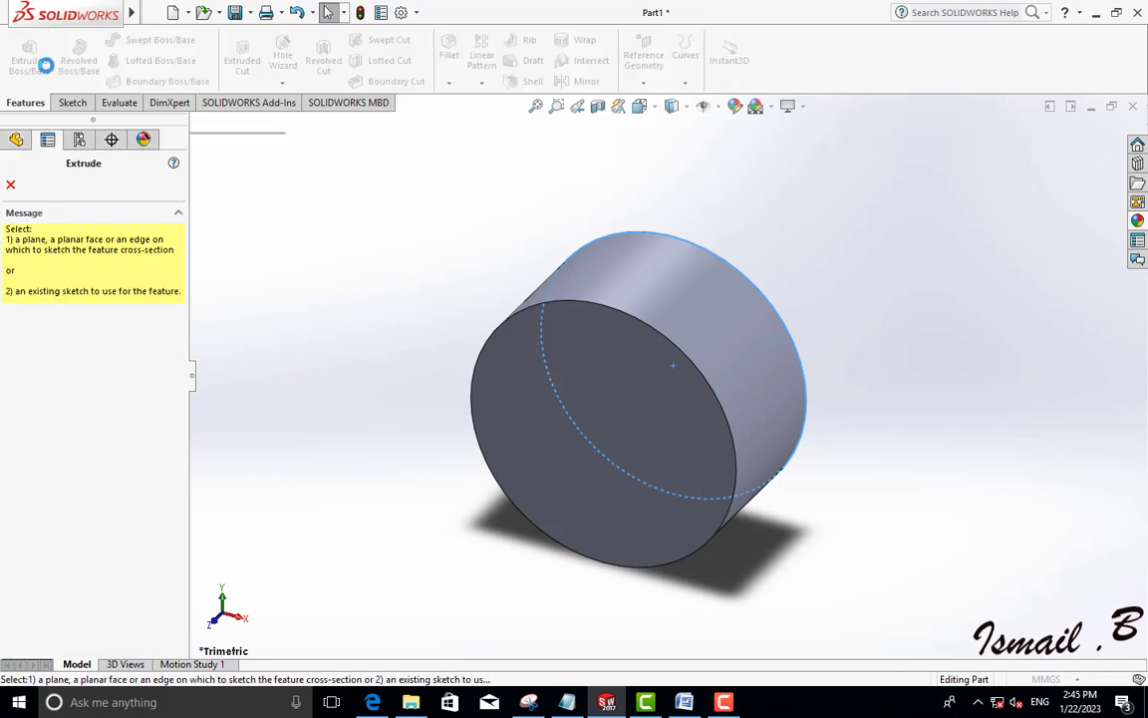
{"action": "left_click", "coordinate": [11, 184]}
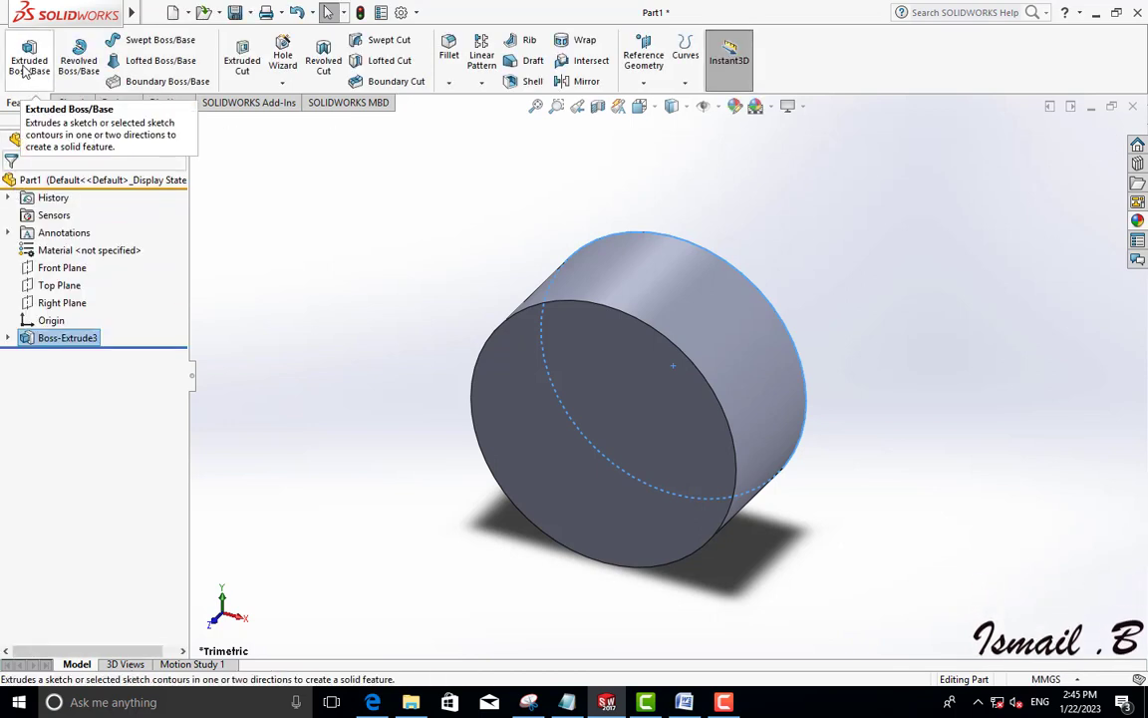
{"action": "left_click", "coordinate": [74, 103]}
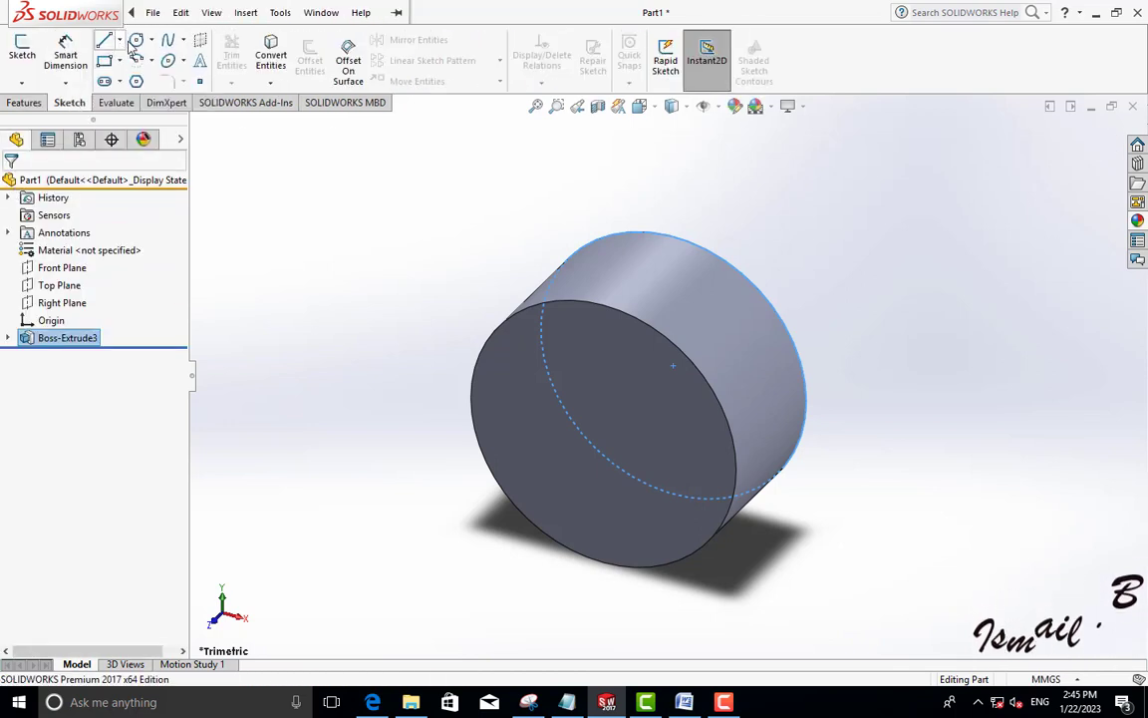
{"action": "left_click", "coordinate": [22, 55]}
{"action": "left_click", "coordinate": [549, 384]}
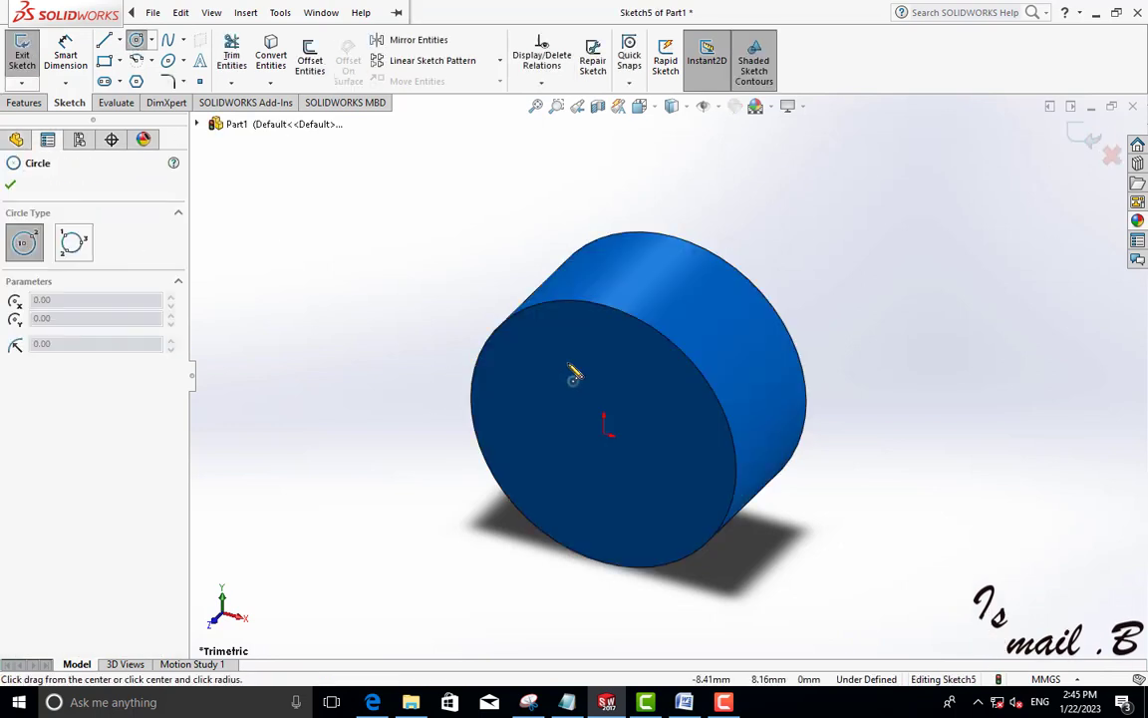
- View the front face straight on and place a circle centred on the origin
{"action": "left_click", "coordinate": [658, 108]}
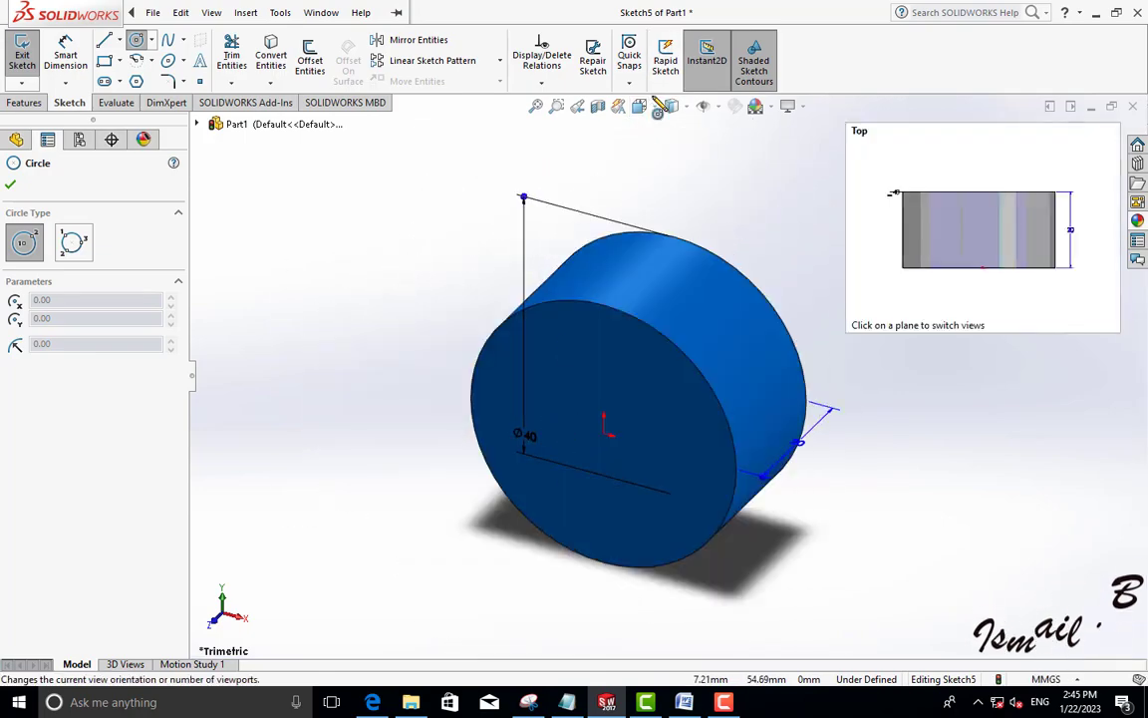
{"action": "left_click", "coordinate": [658, 107]}
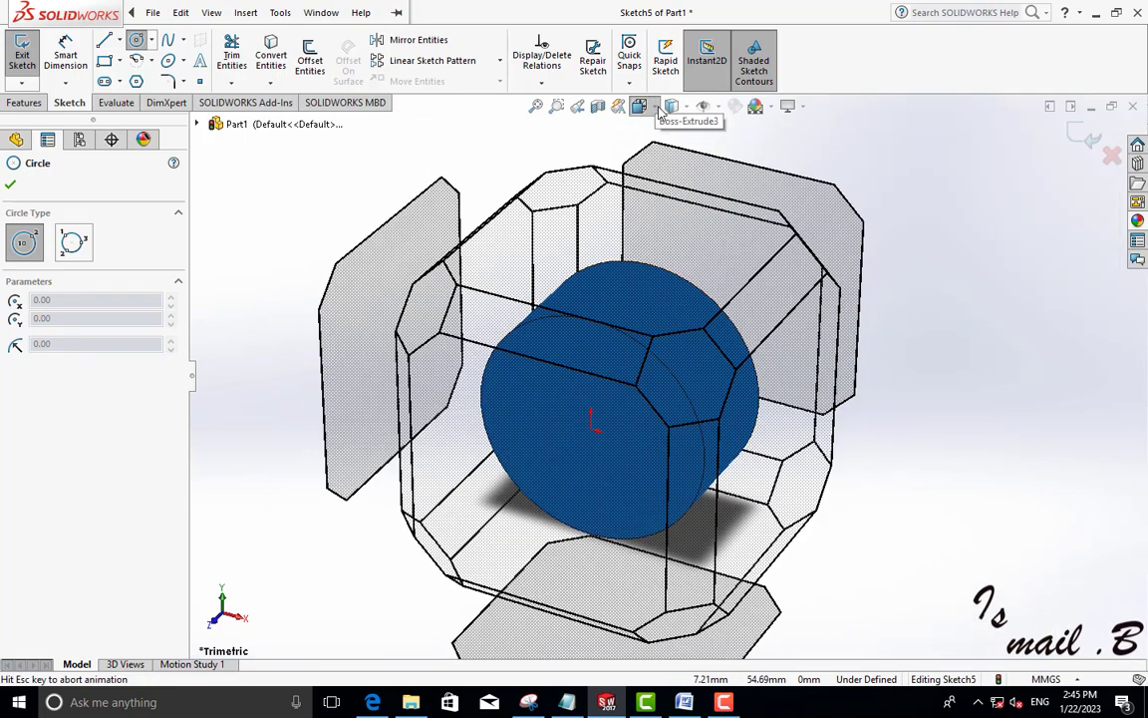
{"action": "left_click", "coordinate": [639, 106]}
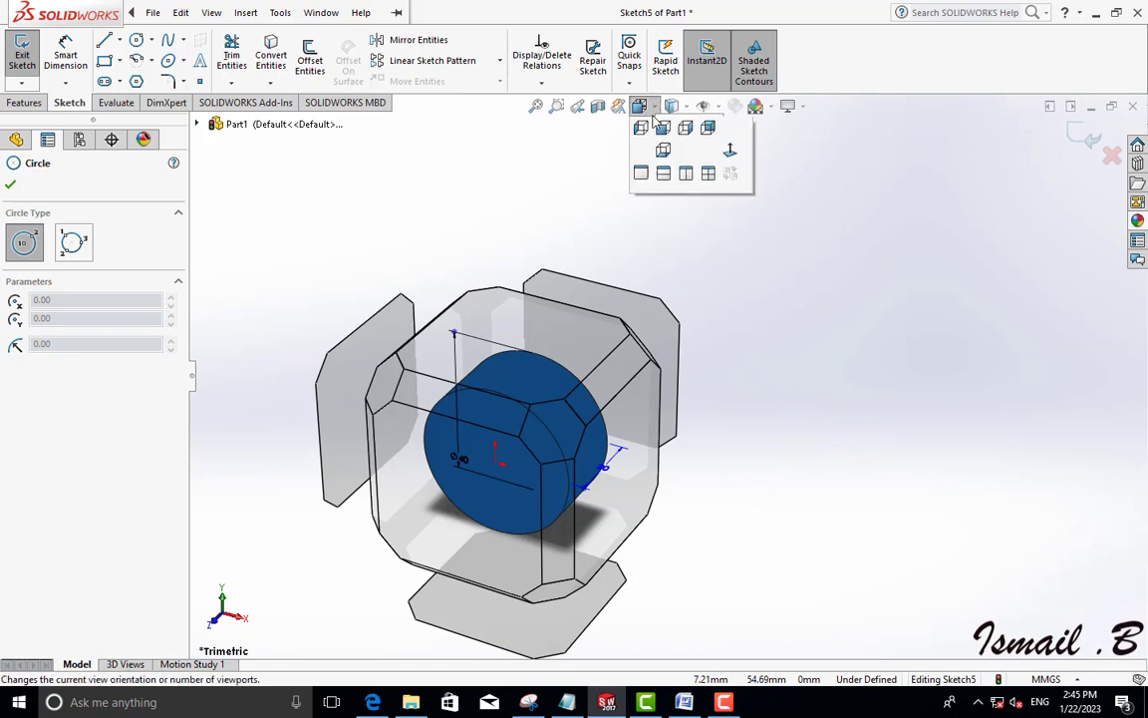
{"action": "left_click", "coordinate": [730, 197]}
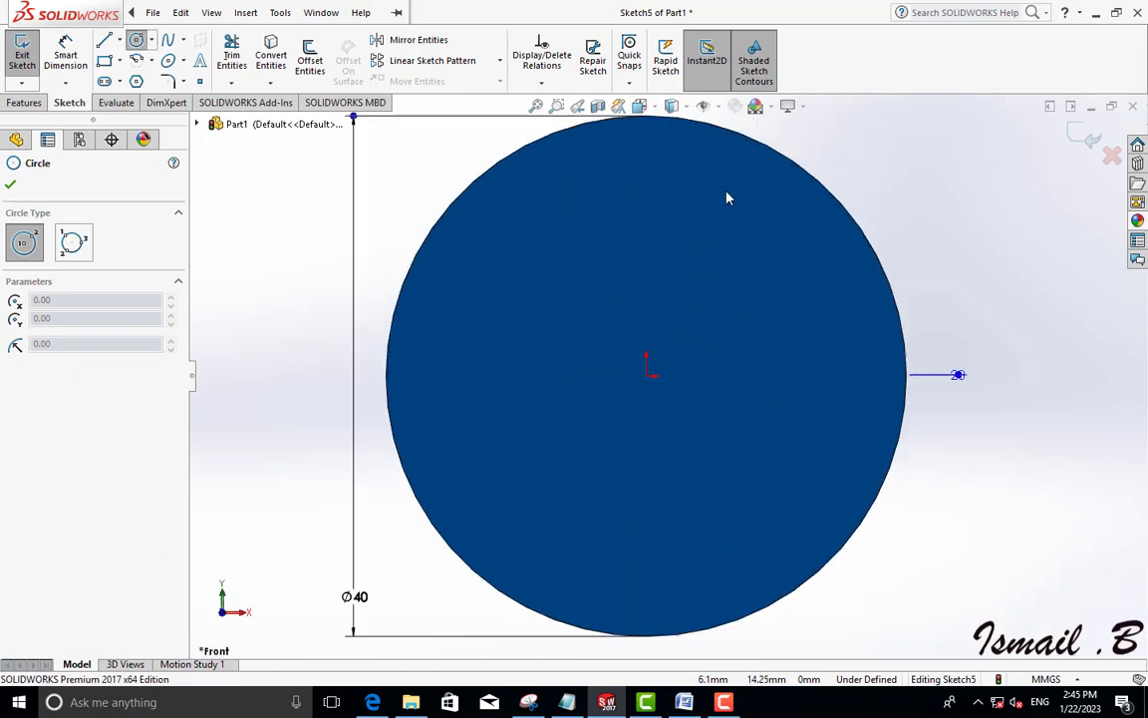
{"action": "left_click", "coordinate": [646, 376]}
- Finish the origin-centred circle with a radius of 5 mm and close its settings
{"action": "left_click", "coordinate": [702, 437]}
{"action": "type", "text": "5"}
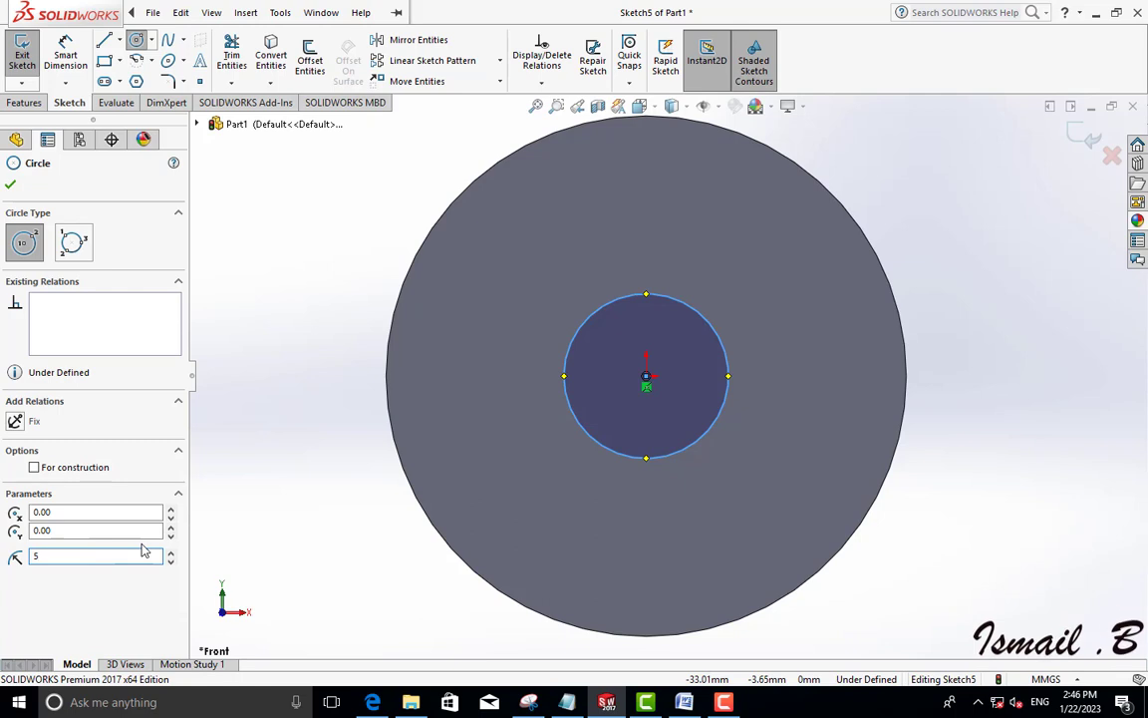
{"action": "key", "text": "Return"}
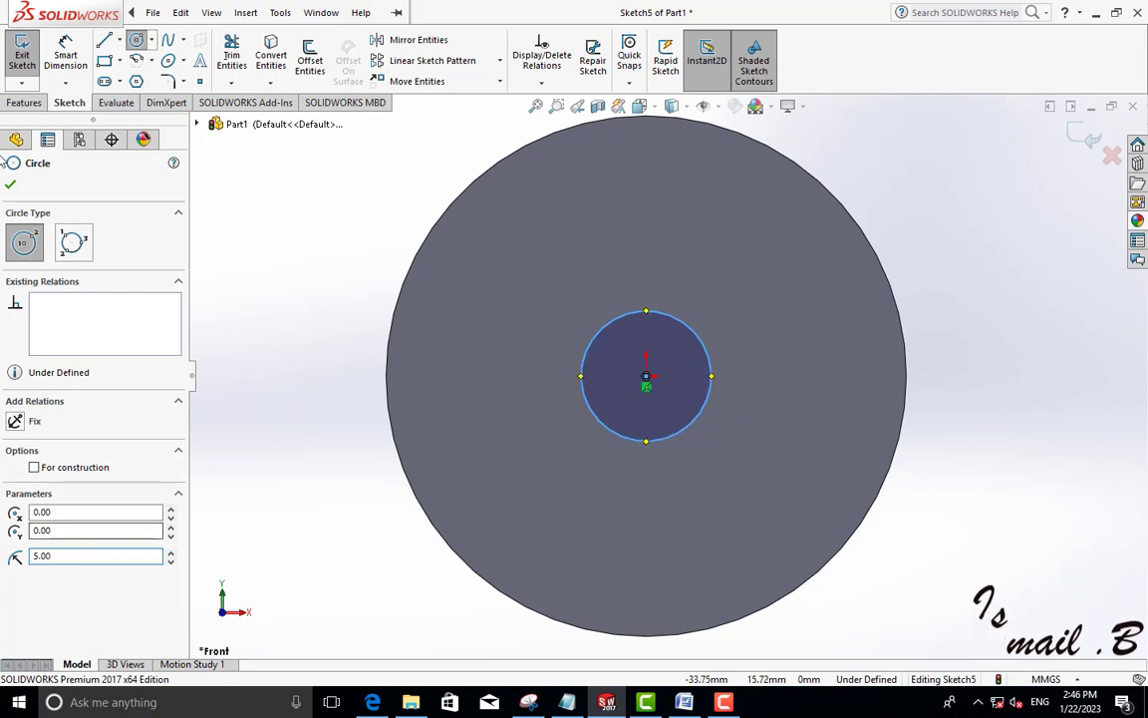
{"action": "left_click", "coordinate": [10, 184]}
{"action": "scroll", "coordinate": [664, 318], "scroll_direction": "down", "scroll_amount": 3}
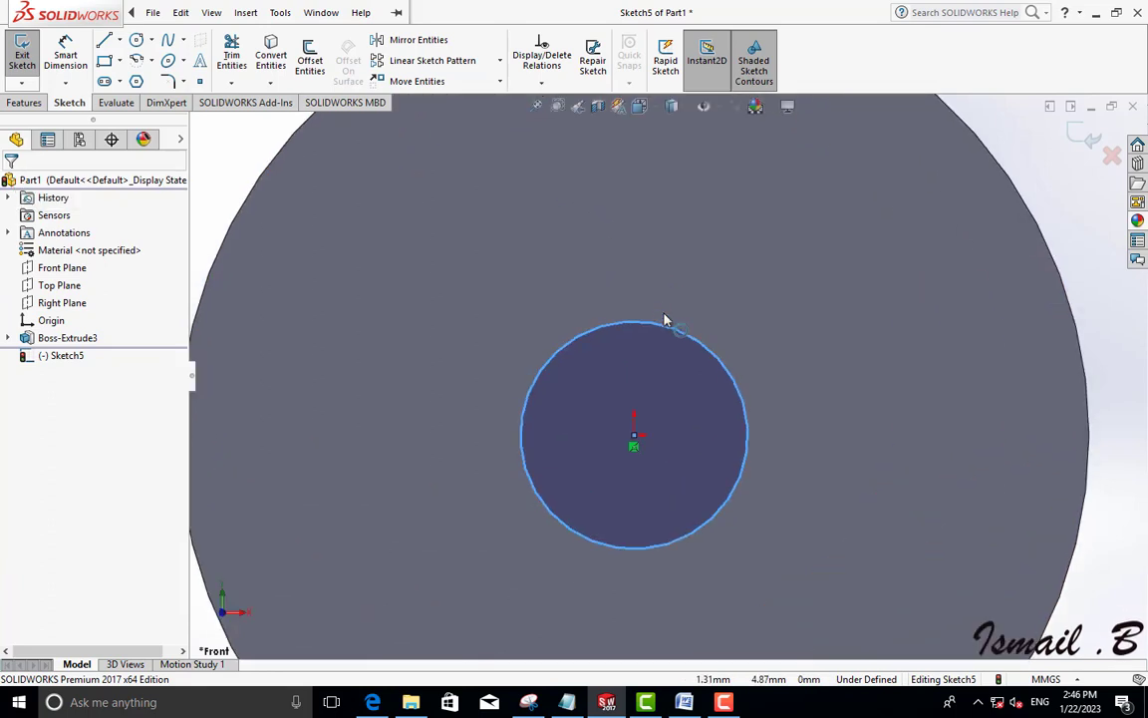
{"action": "scroll", "coordinate": [666, 323], "scroll_direction": "up", "scroll_amount": 4}
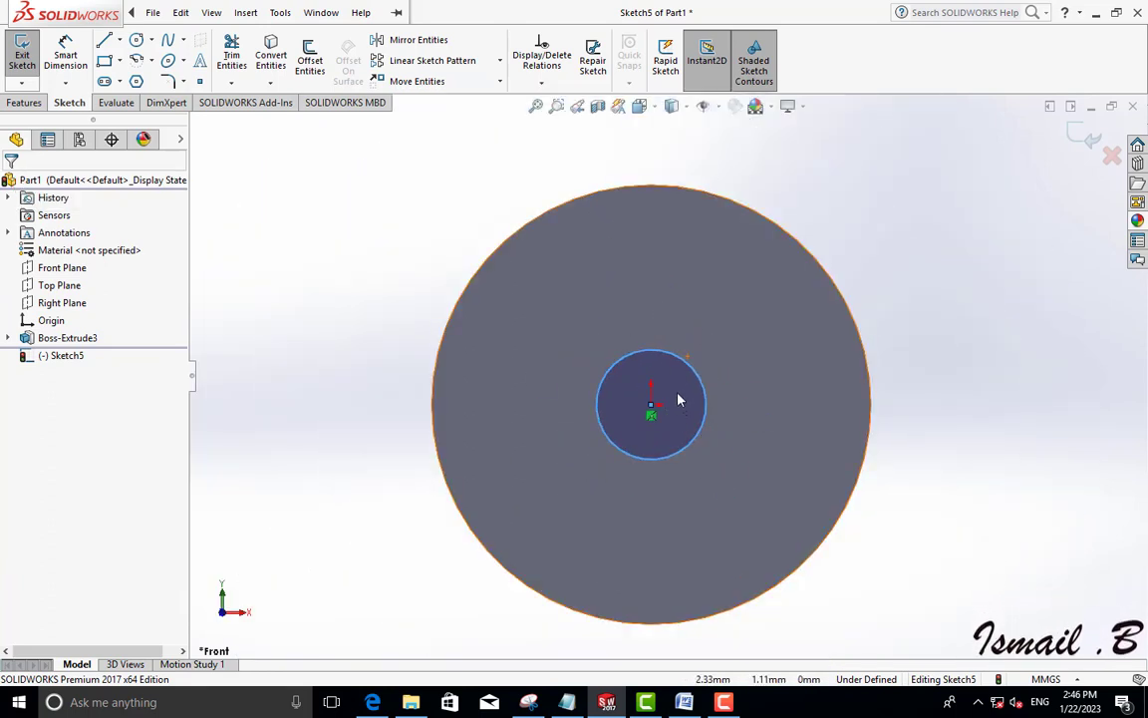
{"action": "left_click", "coordinate": [280, 12]}
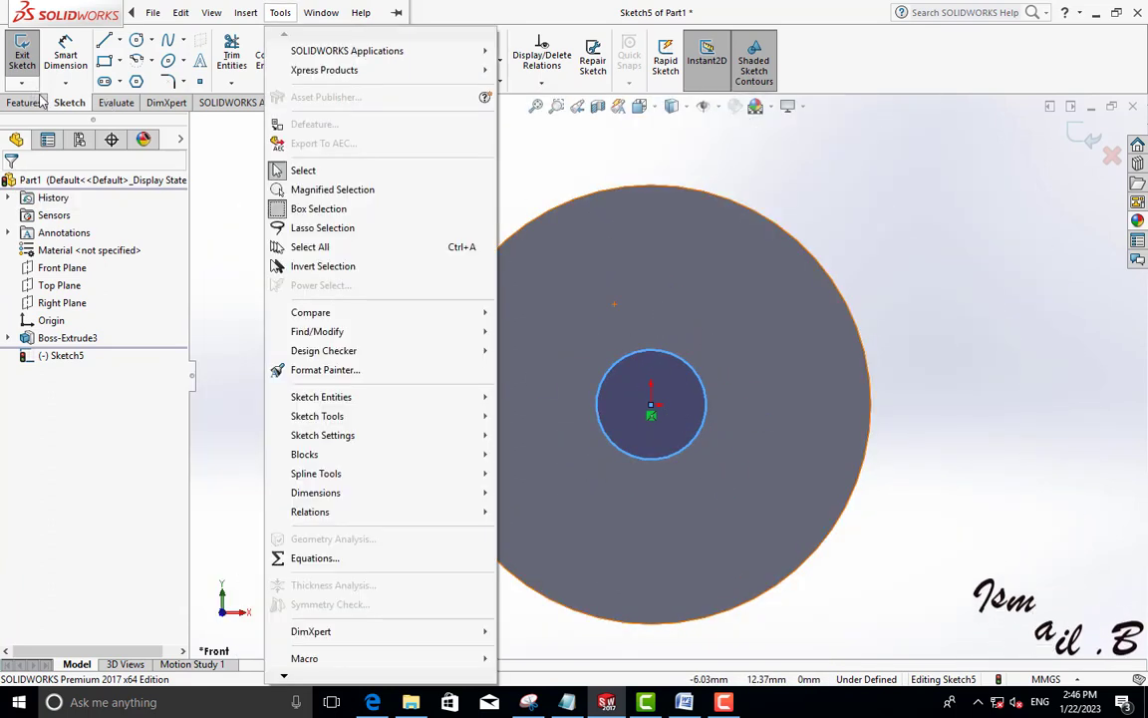
{"action": "left_click", "coordinate": [918, 205]}
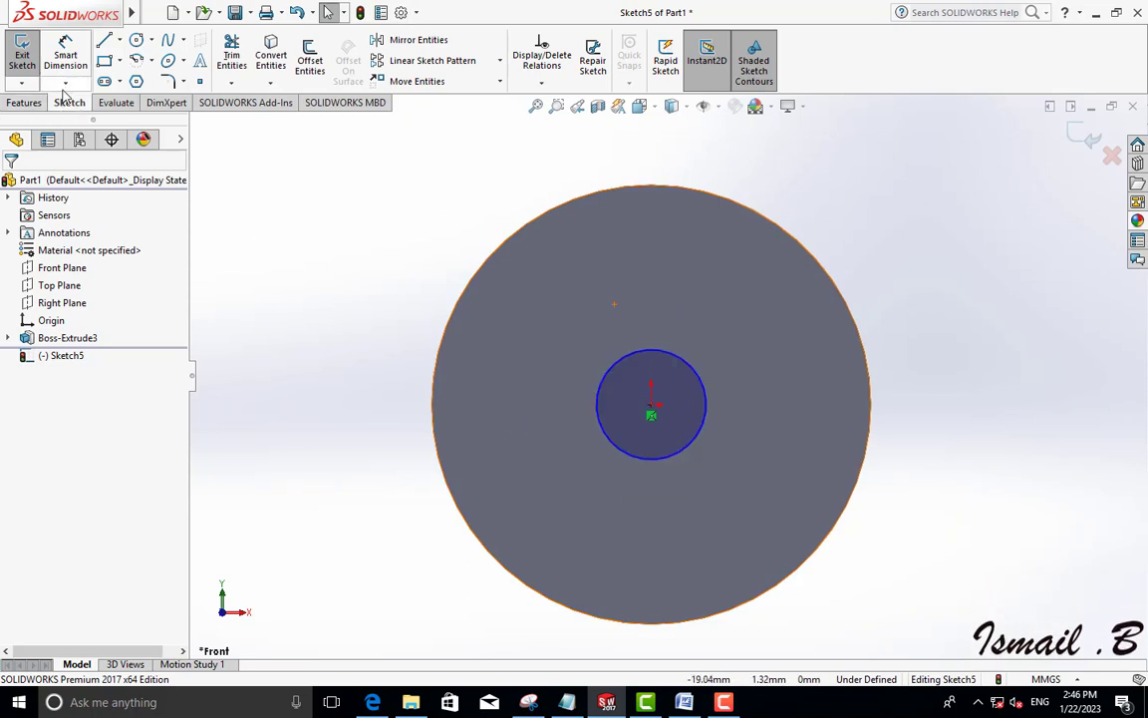
{"action": "left_click", "coordinate": [24, 102]}
- Extrude the radius-5 circle 70 mm to form the shaft, Boss-Extrude5
{"action": "left_click", "coordinate": [29, 54]}
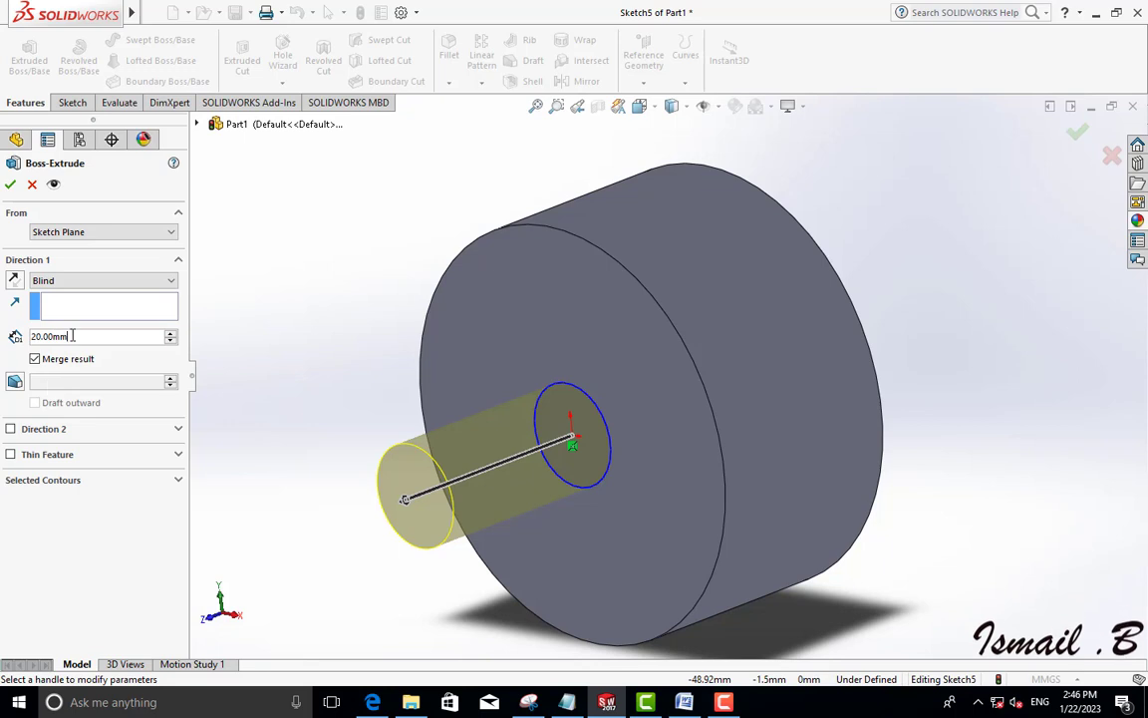
{"action": "type", "text": "70"}
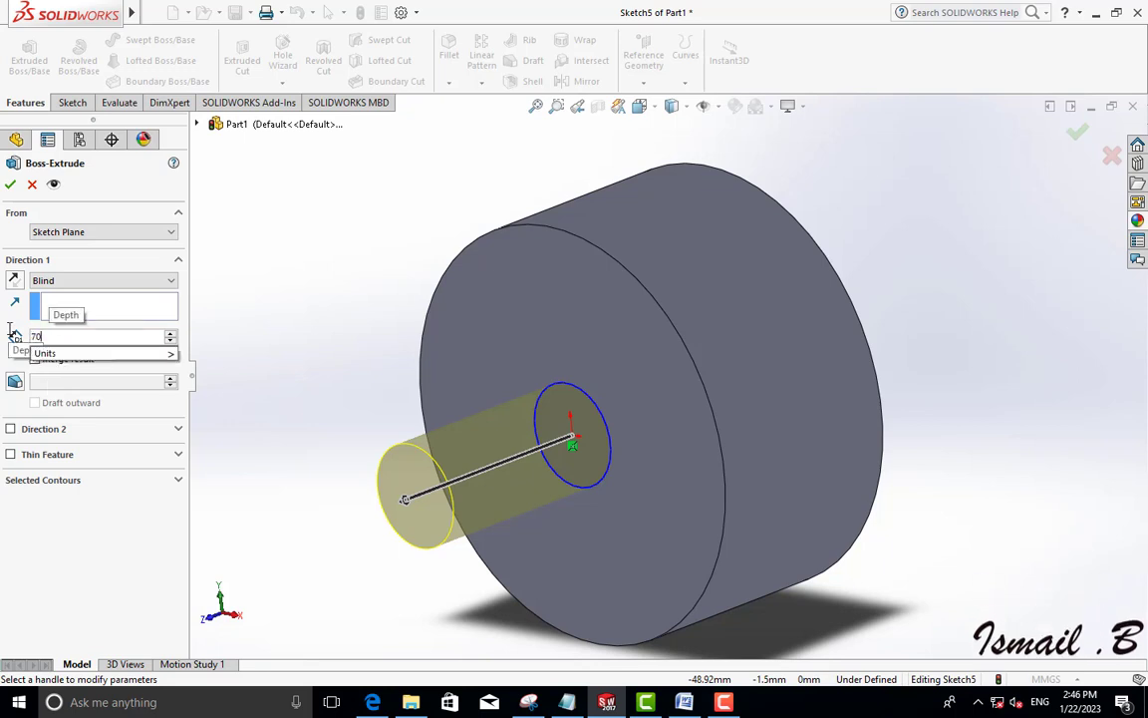
{"action": "key", "text": "Return"}
{"action": "scroll", "coordinate": [513, 372], "scroll_direction": "down", "scroll_amount": 2}
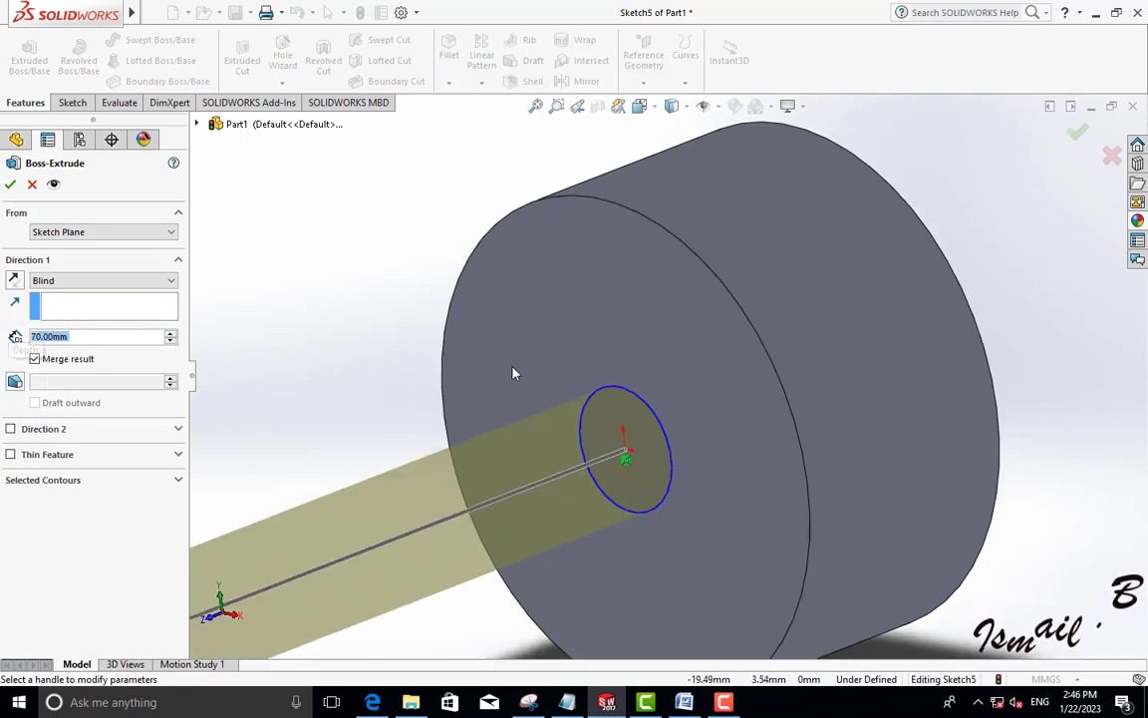
{"action": "scroll", "coordinate": [584, 362], "scroll_direction": "down", "scroll_amount": 3}
{"action": "scroll", "coordinate": [579, 362], "scroll_direction": "up", "scroll_amount": 3}
{"action": "scroll", "coordinate": [575, 365], "scroll_direction": "up", "scroll_amount": 3}
{"action": "scroll", "coordinate": [575, 364], "scroll_direction": "down", "scroll_amount": 1}
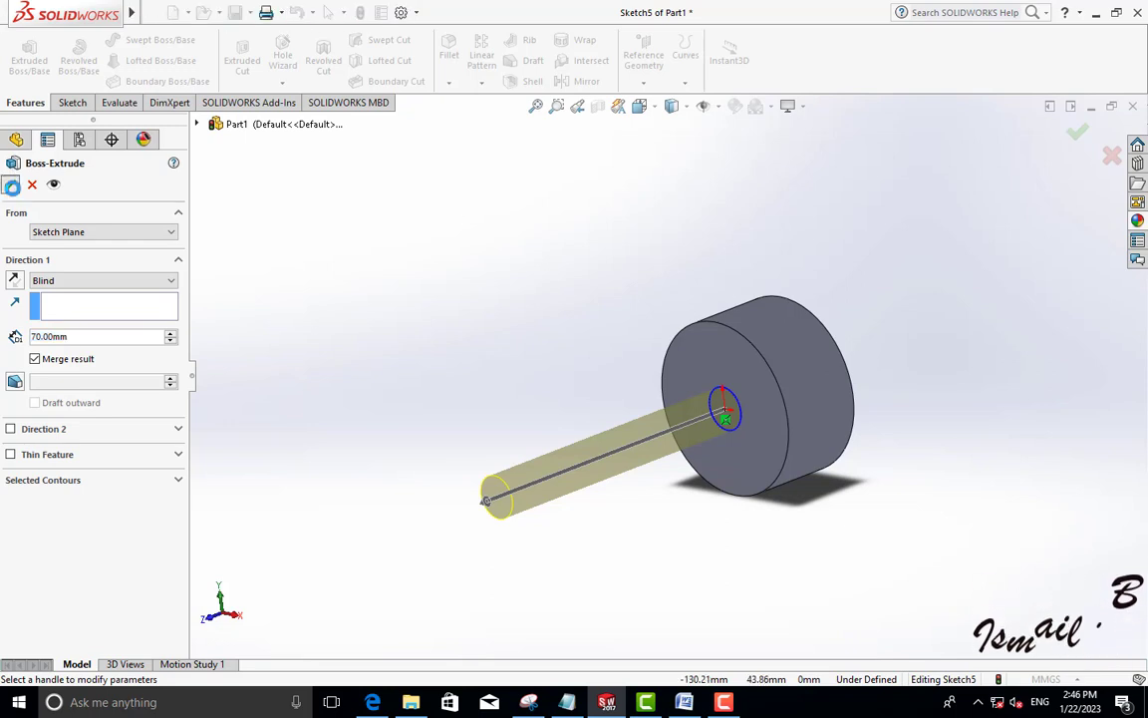
{"action": "left_click", "coordinate": [10, 185]}
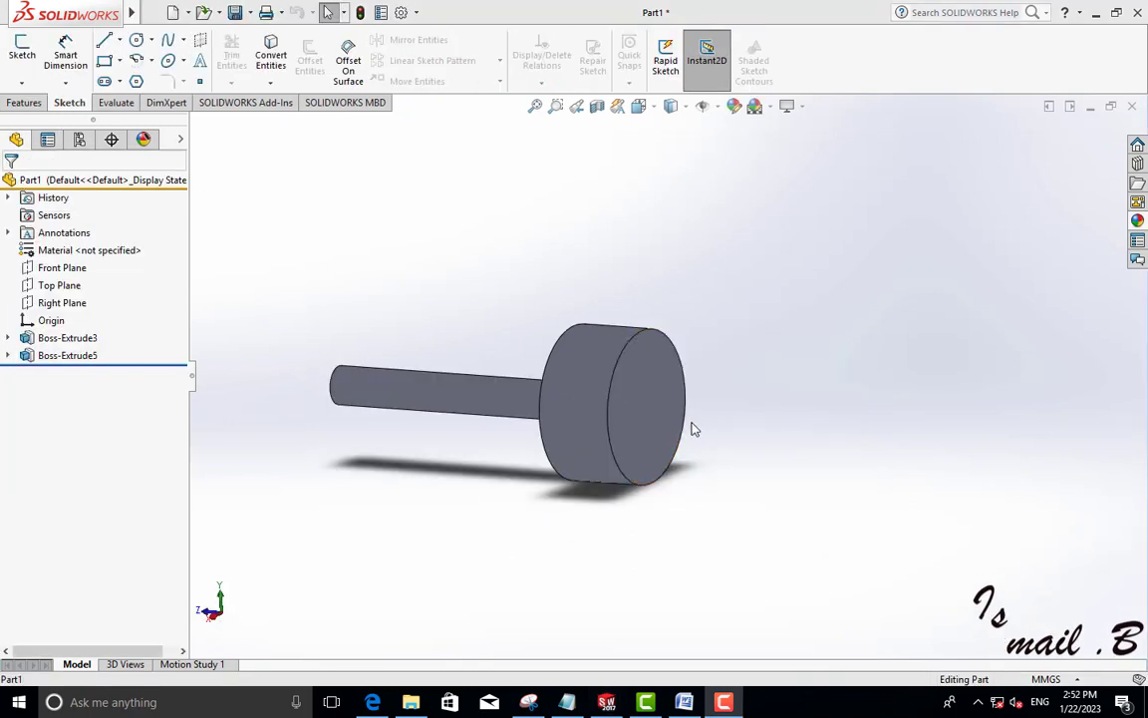
{"action": "left_click", "coordinate": [638, 424]}
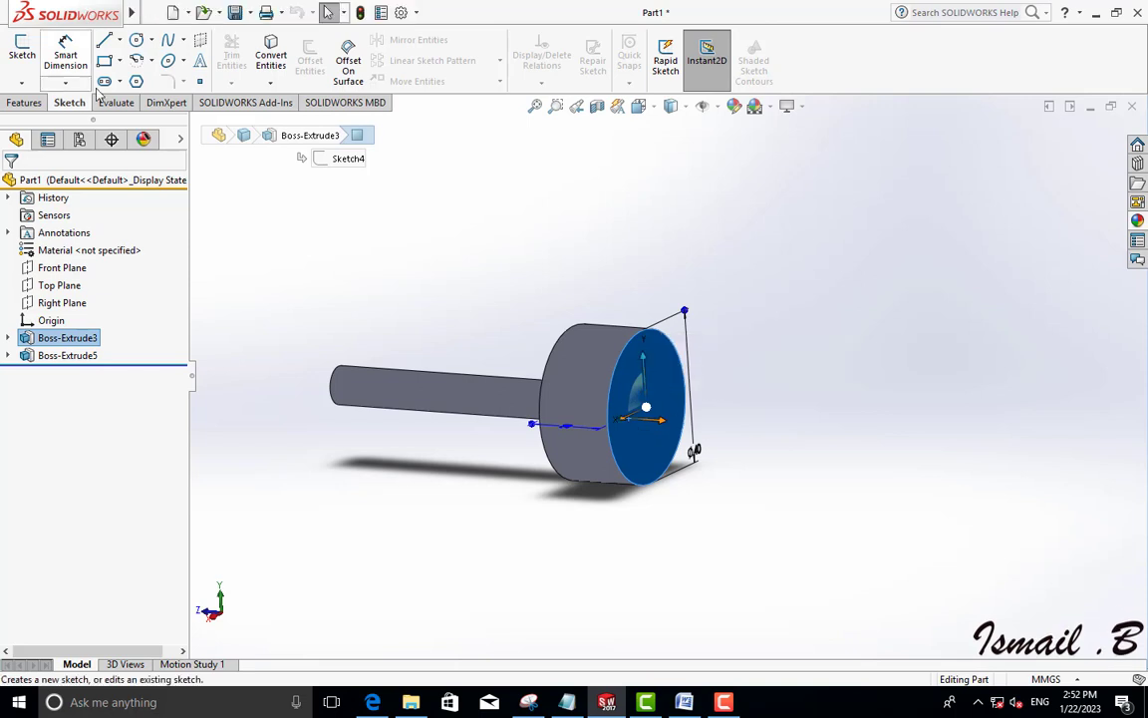
{"action": "left_click", "coordinate": [29, 103]}
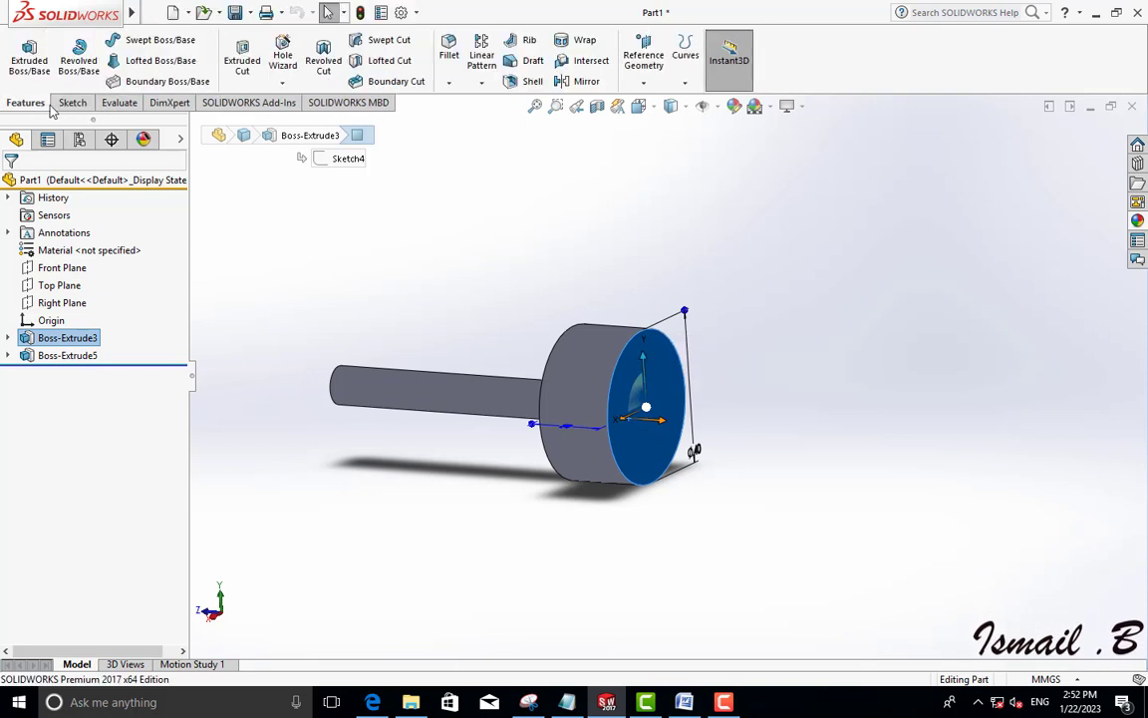
{"action": "left_click", "coordinate": [68, 103]}
{"action": "left_click", "coordinate": [122, 41]}
{"action": "left_click", "coordinate": [130, 77]}
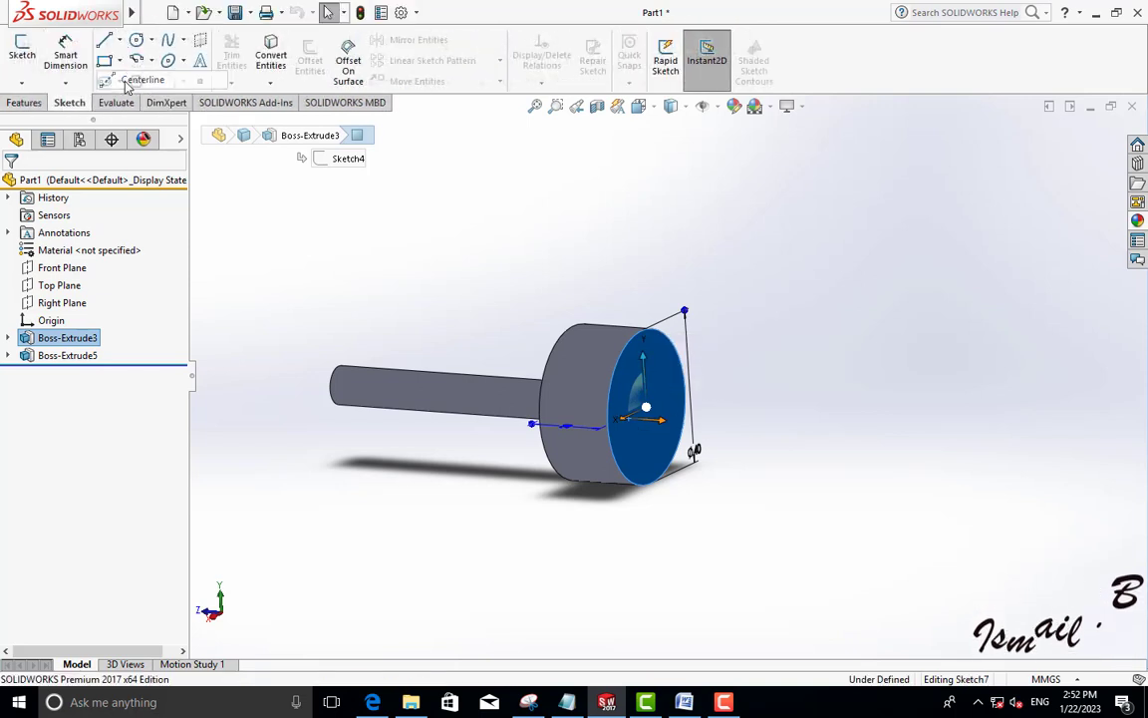
{"action": "left_click", "coordinate": [672, 397]}
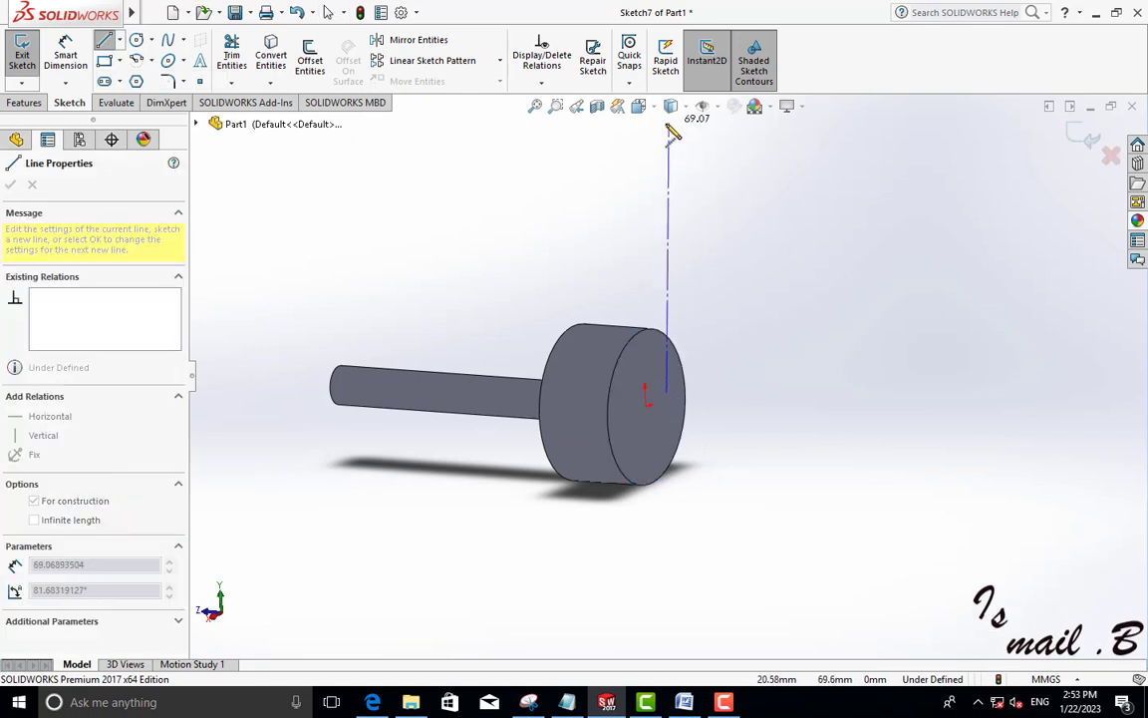
{"action": "left_click", "coordinate": [73, 56]}
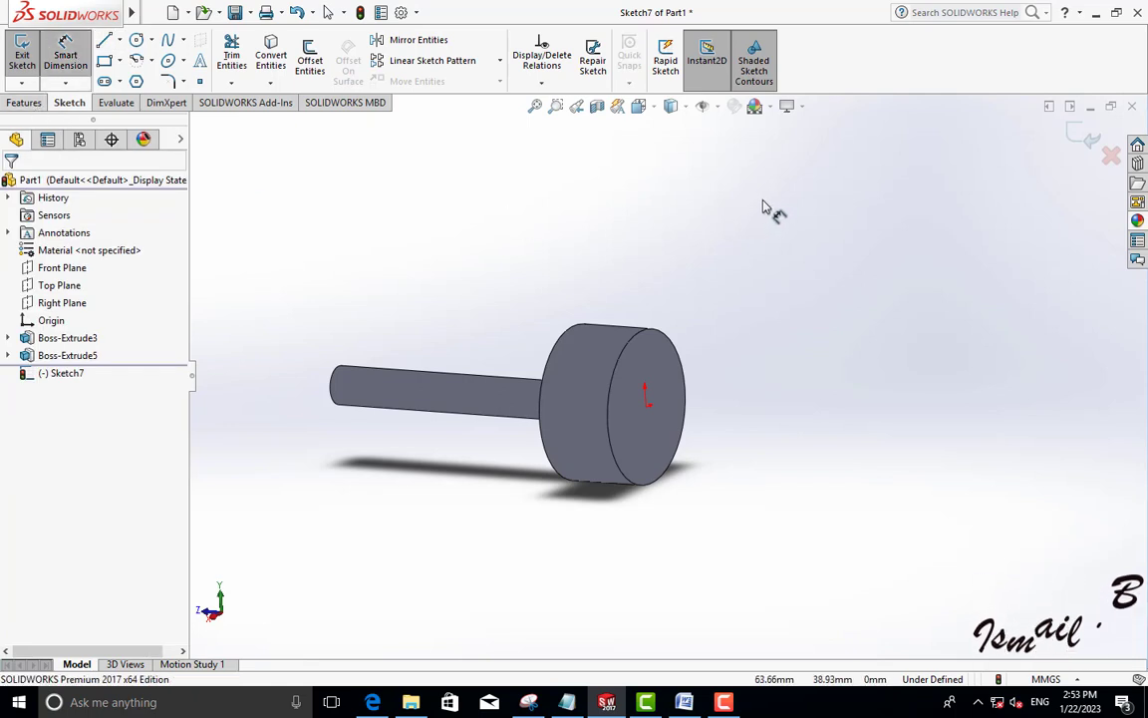
{"action": "left_click", "coordinate": [1111, 155]}
{"action": "left_click", "coordinate": [653, 359]}
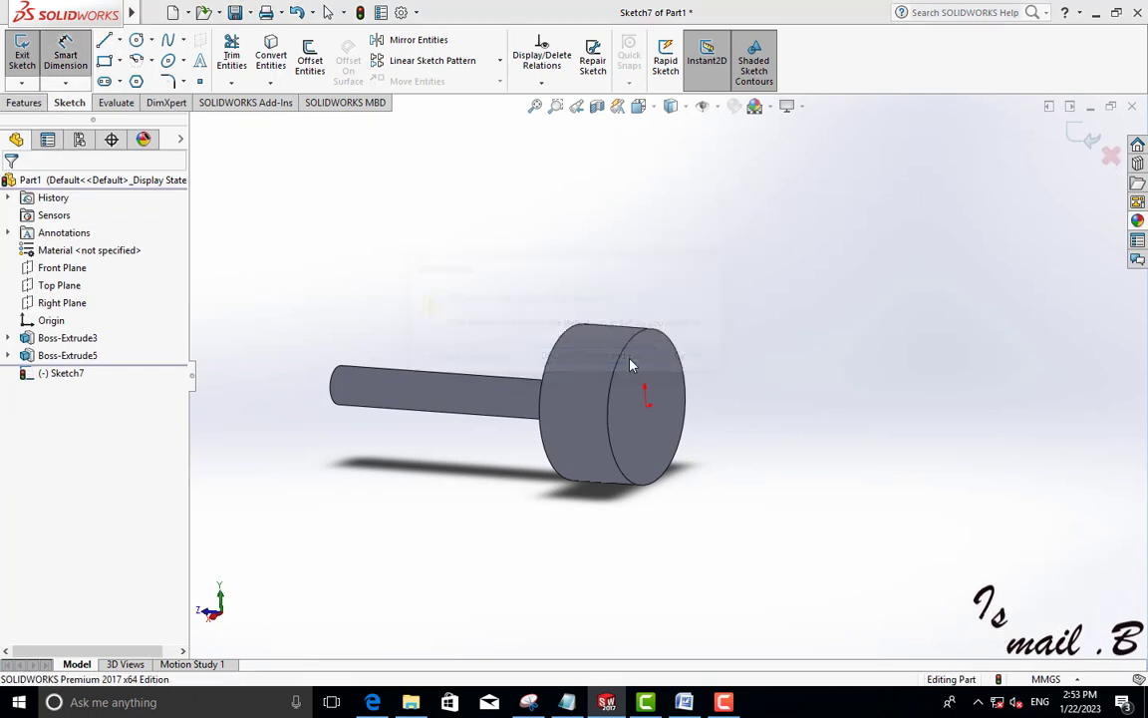
{"action": "mouse_move", "coordinate": [734, 436]}
{"action": "middle_mouse_down"}
{"action": "mouse_move", "coordinate": [696, 438]}
{"action": "mouse_move", "coordinate": [666, 469]}
{"action": "middle_mouse_up"}
{"action": "mouse_move", "coordinate": [66, 13]}
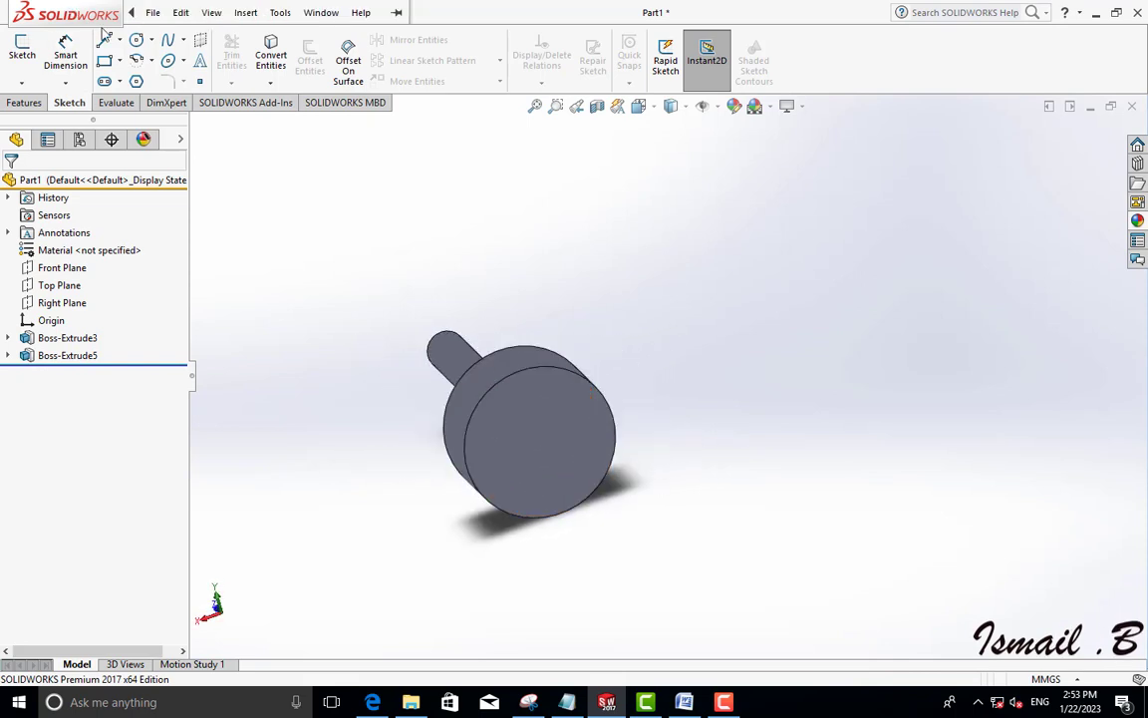
- Start a sketch on the disc's front face with Centerline, viewed normal to it
{"action": "left_click", "coordinate": [118, 42]}
{"action": "left_click", "coordinate": [145, 80]}
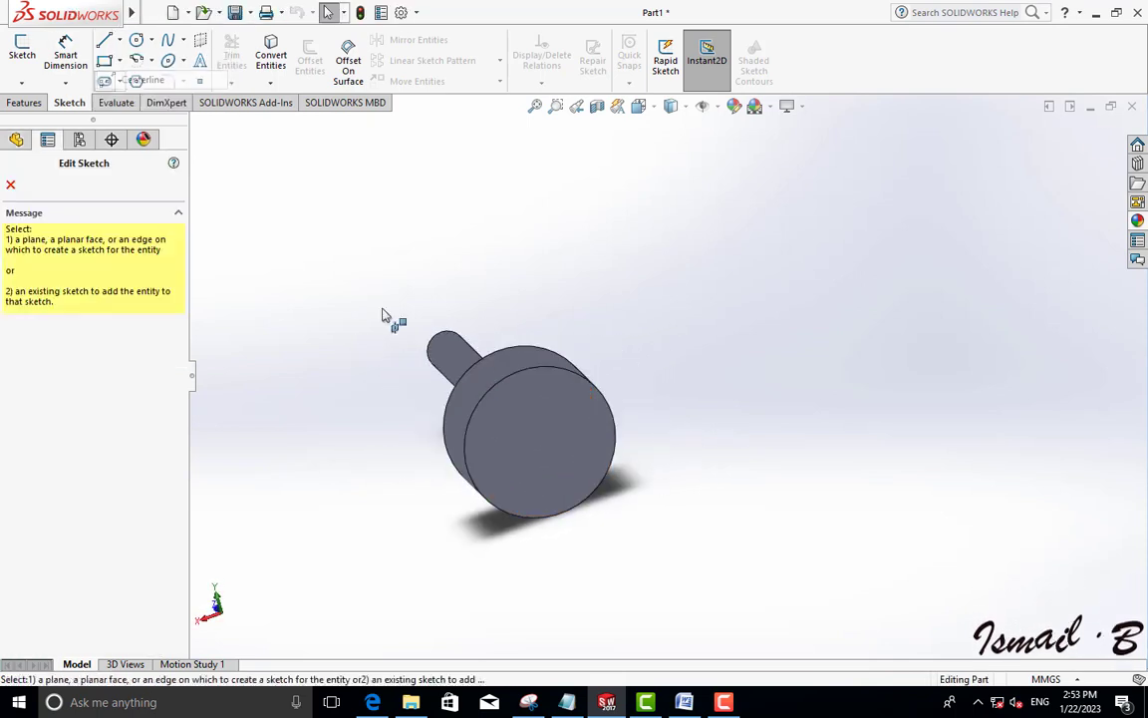
{"action": "left_click", "coordinate": [558, 441]}
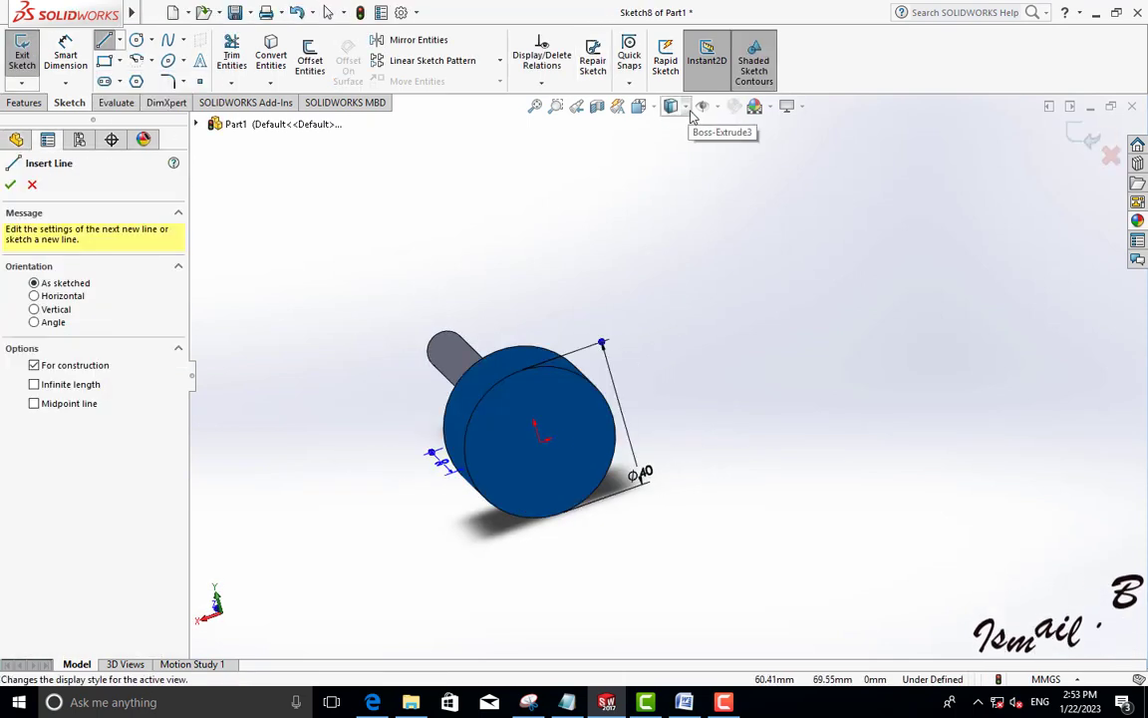
{"action": "left_click", "coordinate": [653, 114]}
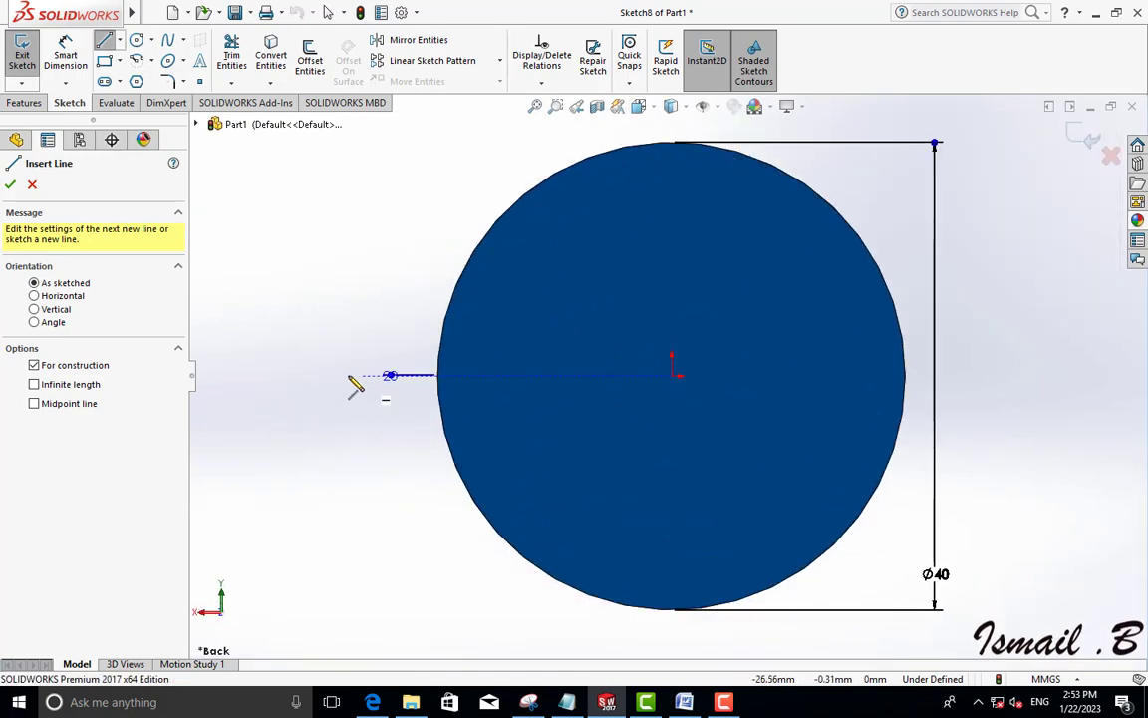
- Draw a horizontal centerline through the origin spanning past both disc edges
{"action": "left_click", "coordinate": [940, 378]}
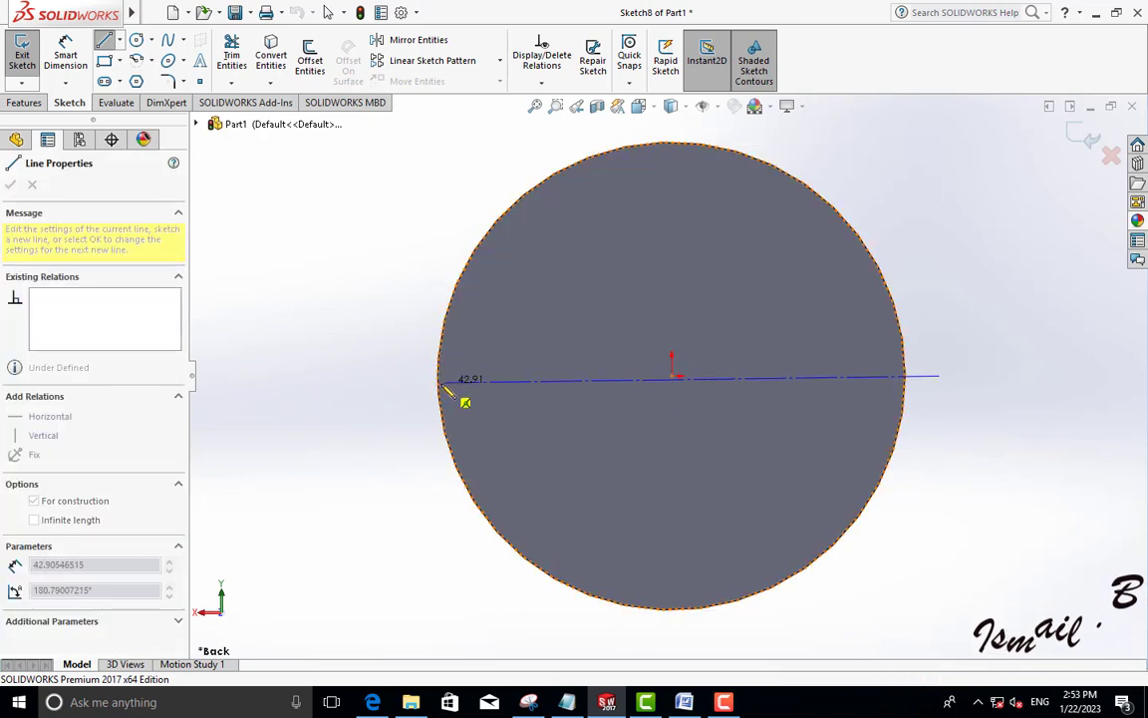
{"action": "left_click", "coordinate": [387, 376]}
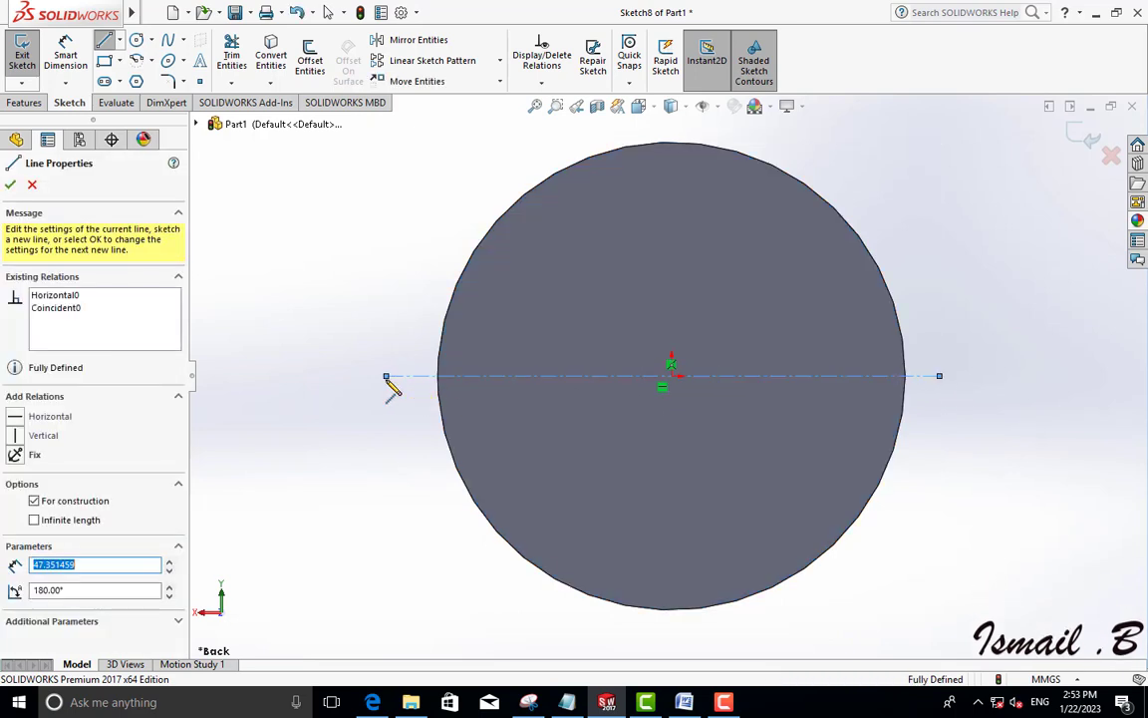
{"action": "right_click", "coordinate": [392, 205]}
{"action": "left_click", "coordinate": [403, 221]}
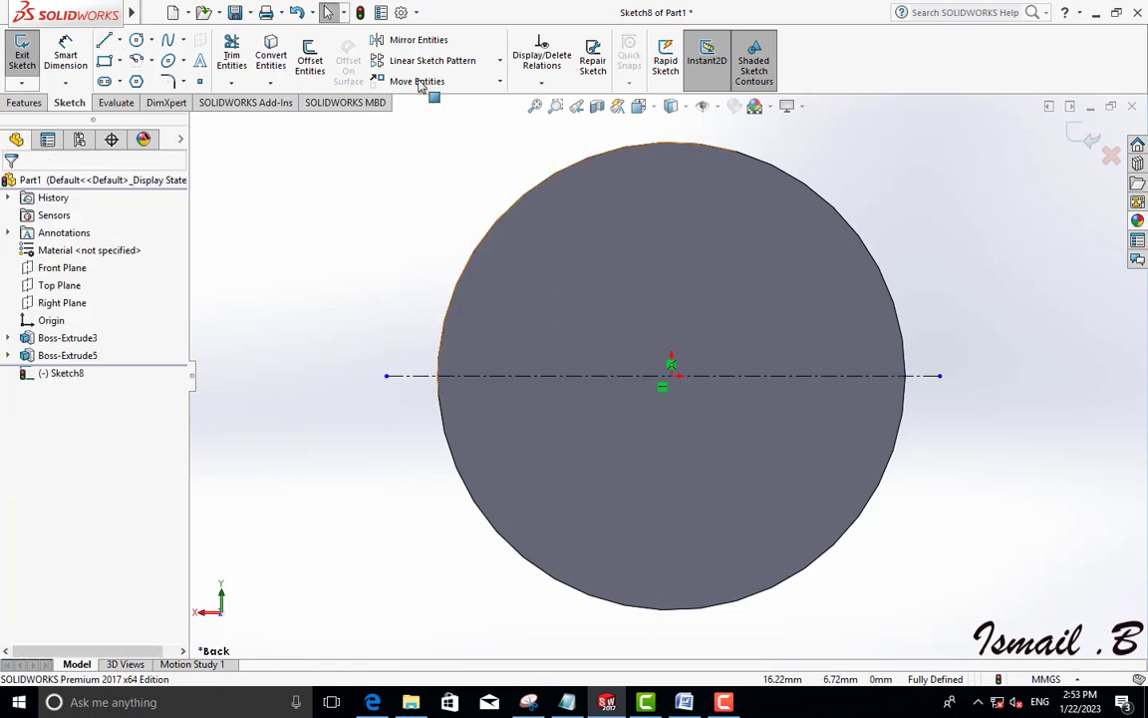
- Draw the slot outline right of centre: two vertical lines joined by a short top line
{"action": "key", "text": "l"}
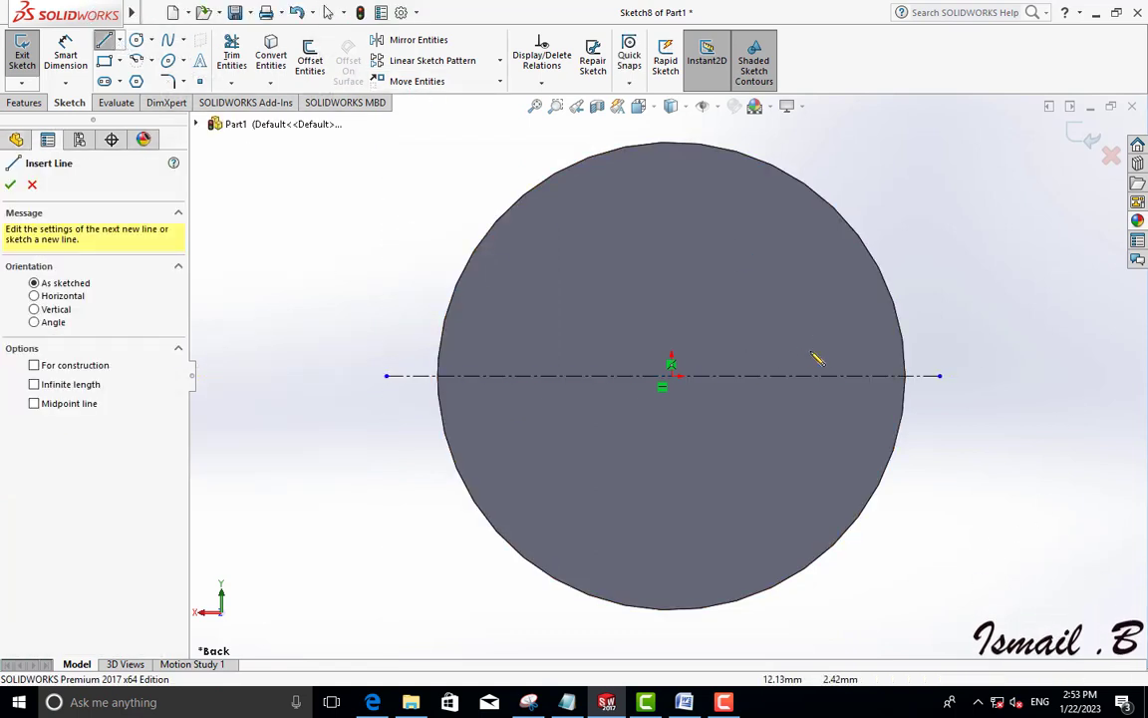
{"action": "left_click", "coordinate": [782, 340]}
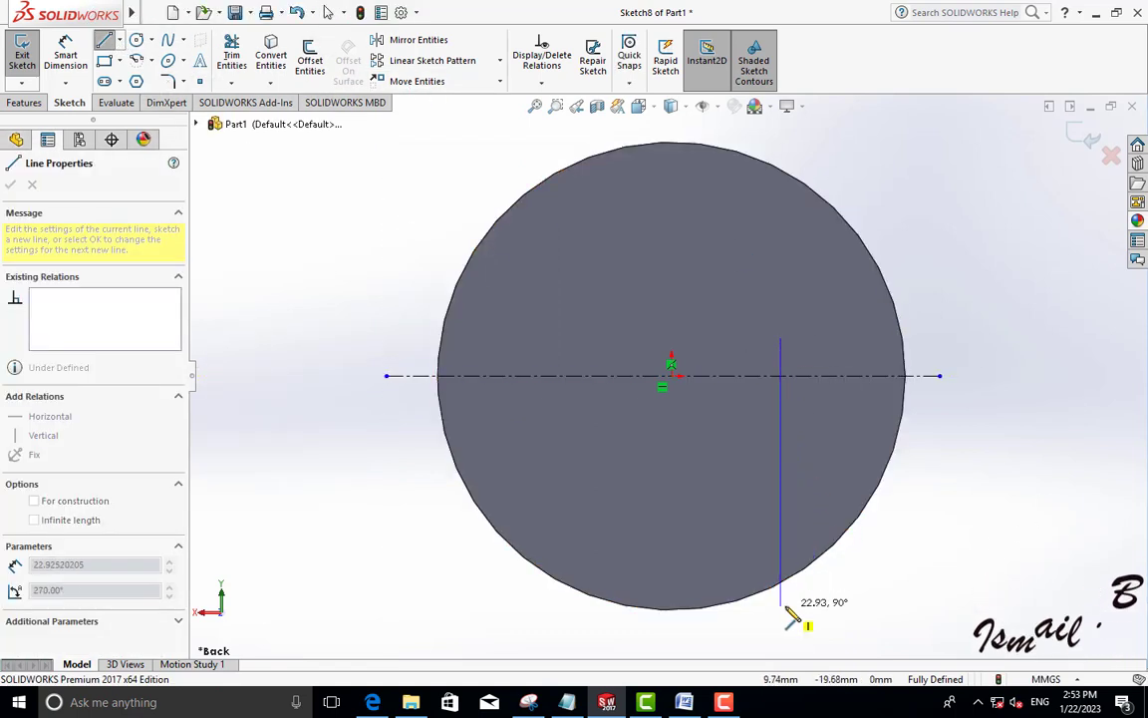
{"action": "left_click", "coordinate": [783, 605]}
{"action": "right_click", "coordinate": [935, 214]}
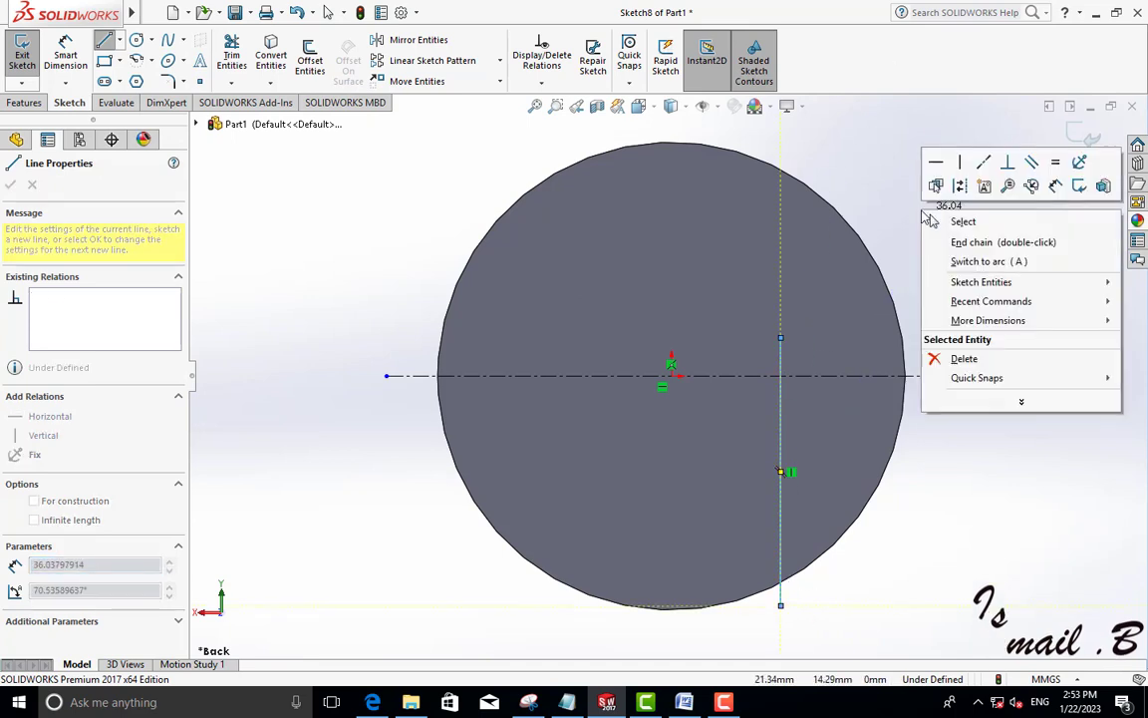
{"action": "left_click", "coordinate": [946, 223]}
{"action": "left_click", "coordinate": [104, 42]}
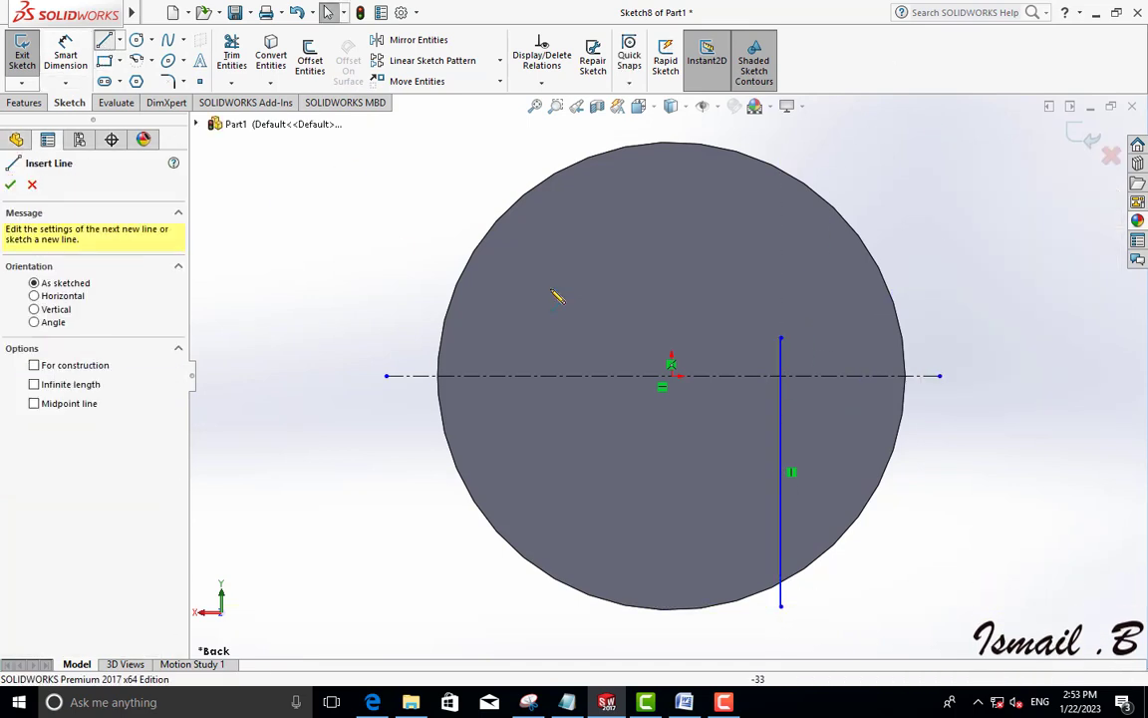
{"action": "left_click", "coordinate": [781, 339]}
{"action": "left_click", "coordinate": [842, 338]}
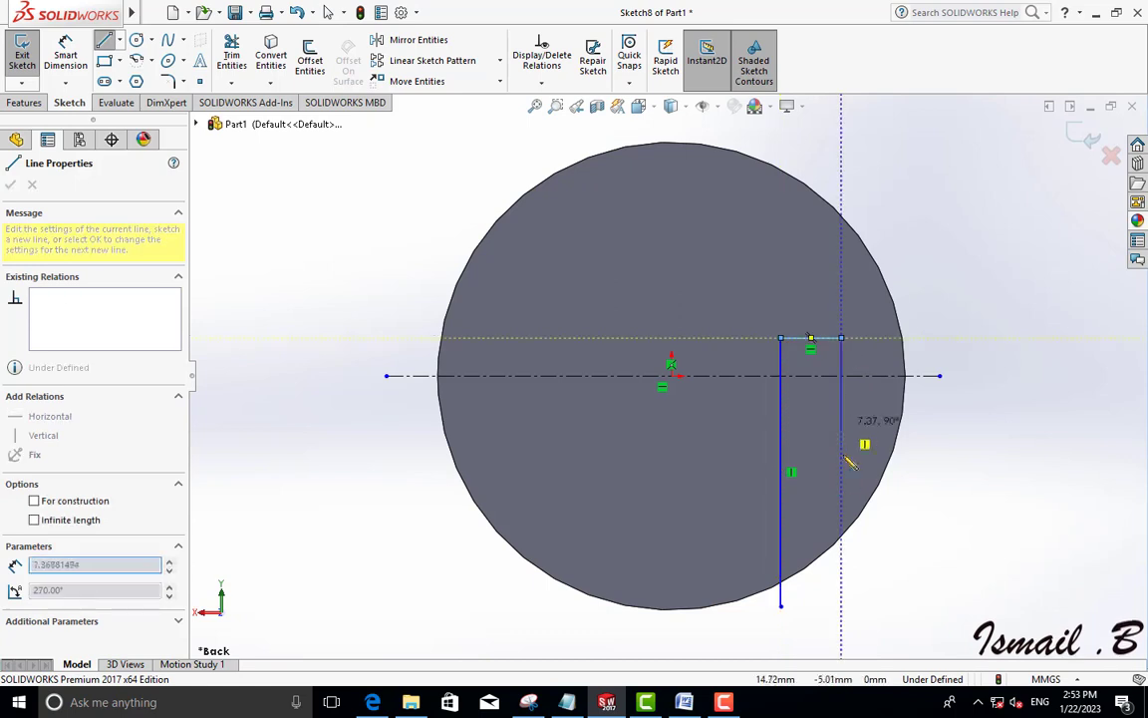
{"action": "left_click", "coordinate": [843, 565]}
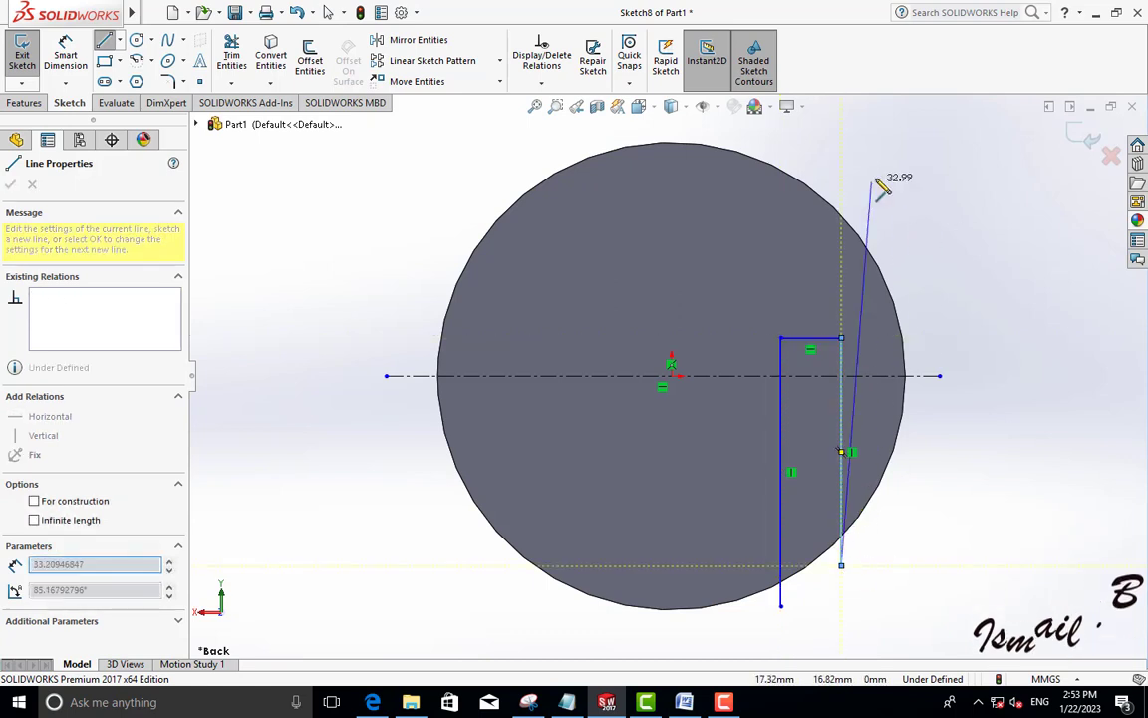
{"action": "right_click", "coordinate": [910, 132]}
{"action": "left_click", "coordinate": [912, 134]}
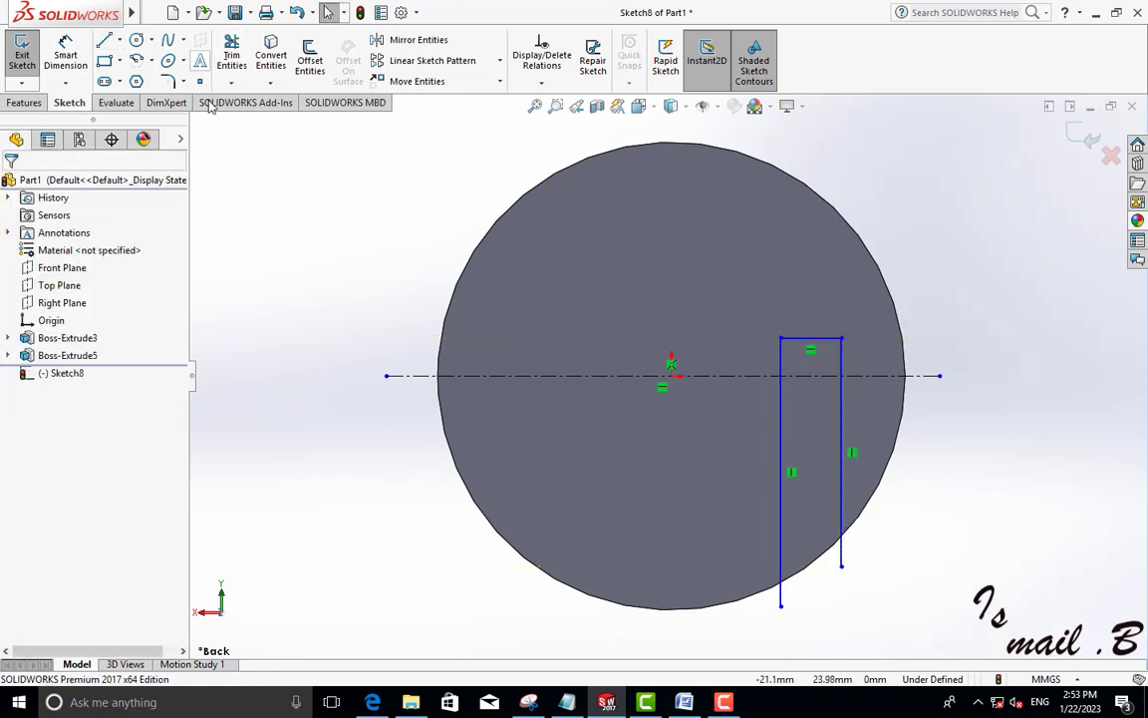
- Trim the vertical lines' ends lying outside the disc edge
{"action": "left_click", "coordinate": [232, 52]}
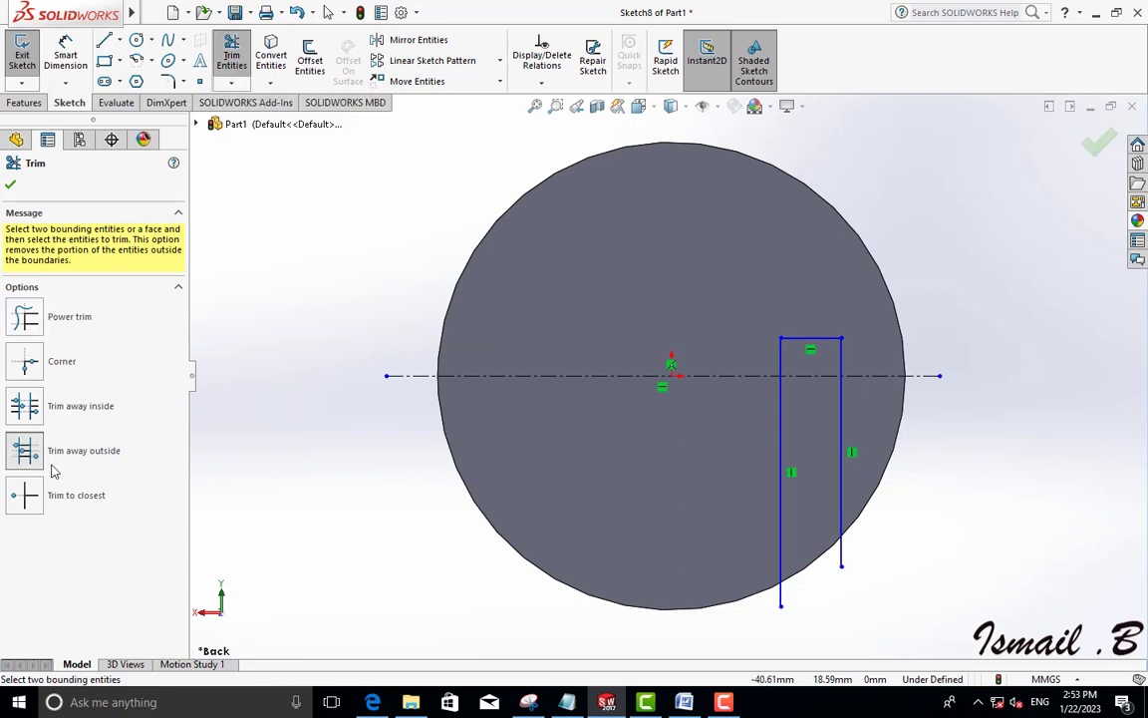
{"action": "left_click", "coordinate": [690, 576]}
{"action": "left_click", "coordinate": [783, 601]}
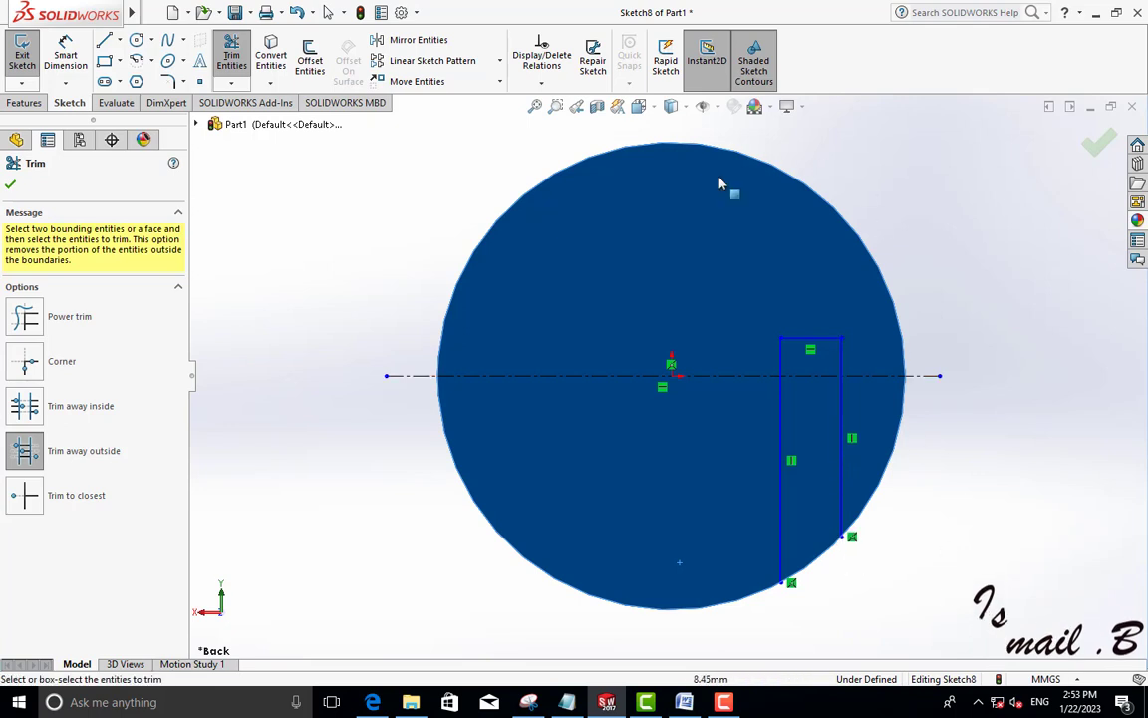
{"action": "left_click", "coordinate": [10, 184]}
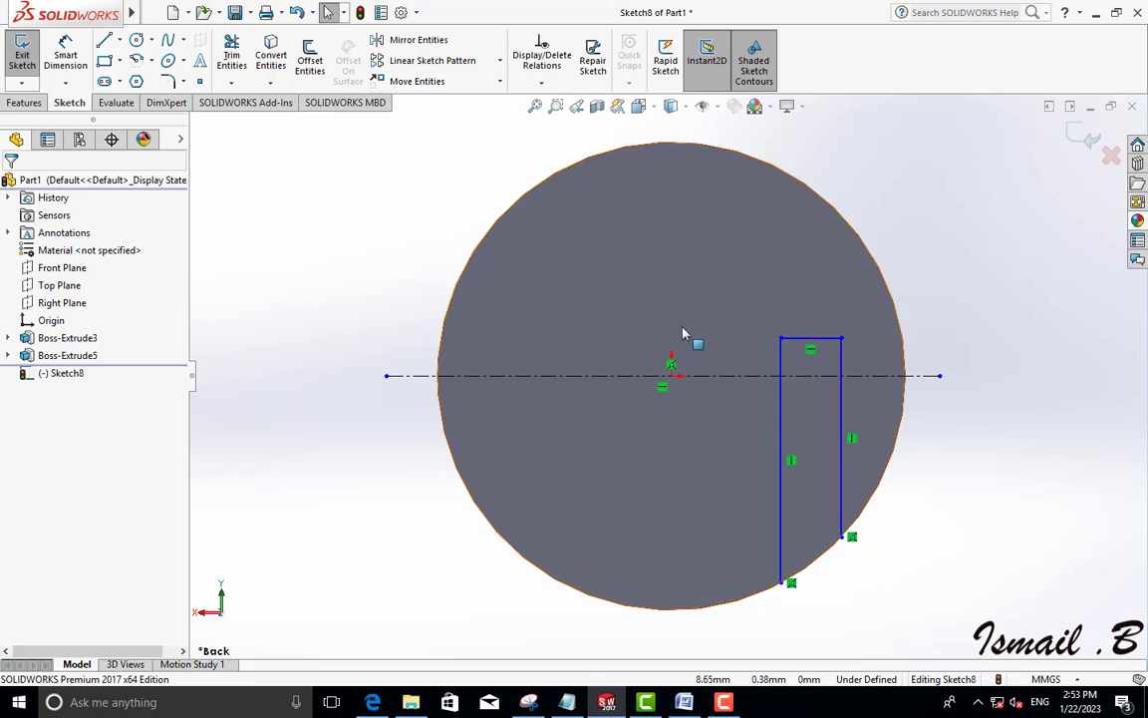
- Dimension the slot's left vertical line 10 mm from the origin
{"action": "left_click", "coordinate": [64, 51]}
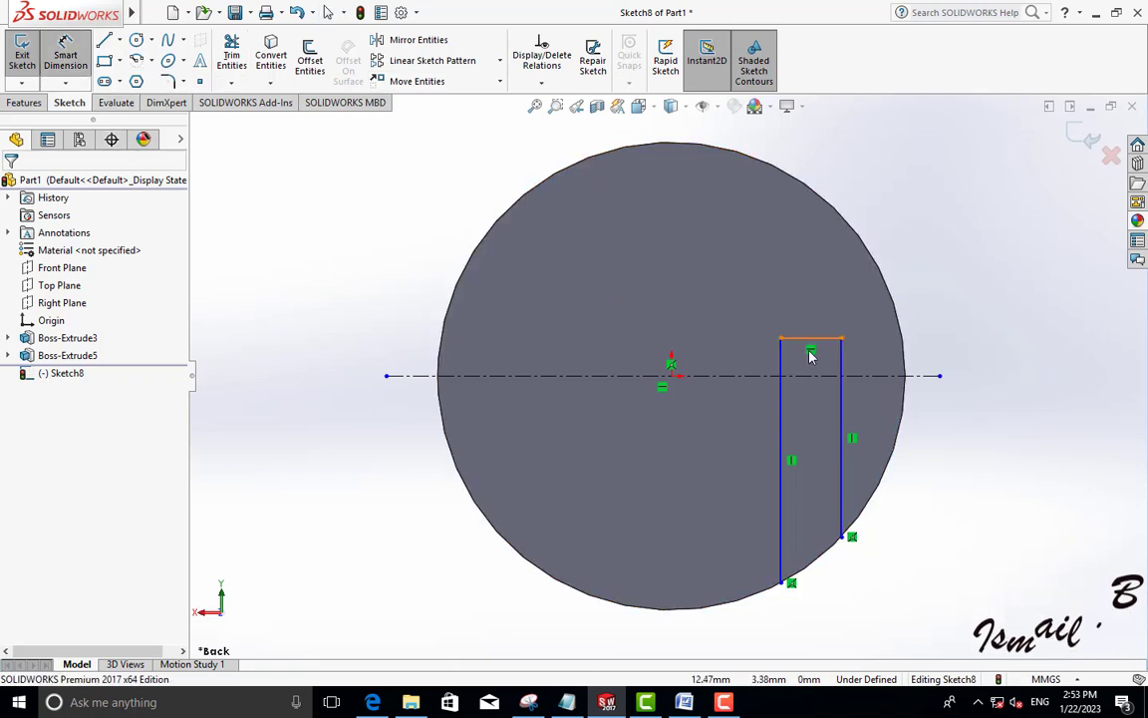
{"action": "left_click", "coordinate": [782, 375]}
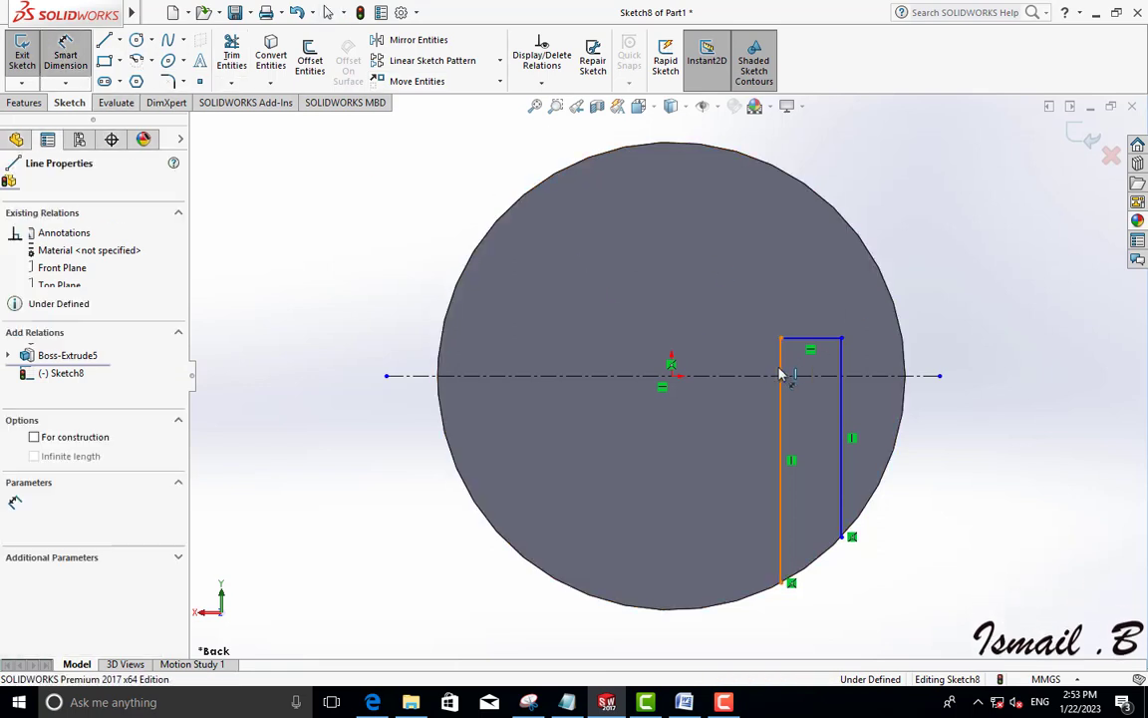
{"action": "left_click", "coordinate": [673, 374]}
{"action": "left_click", "coordinate": [675, 280]}
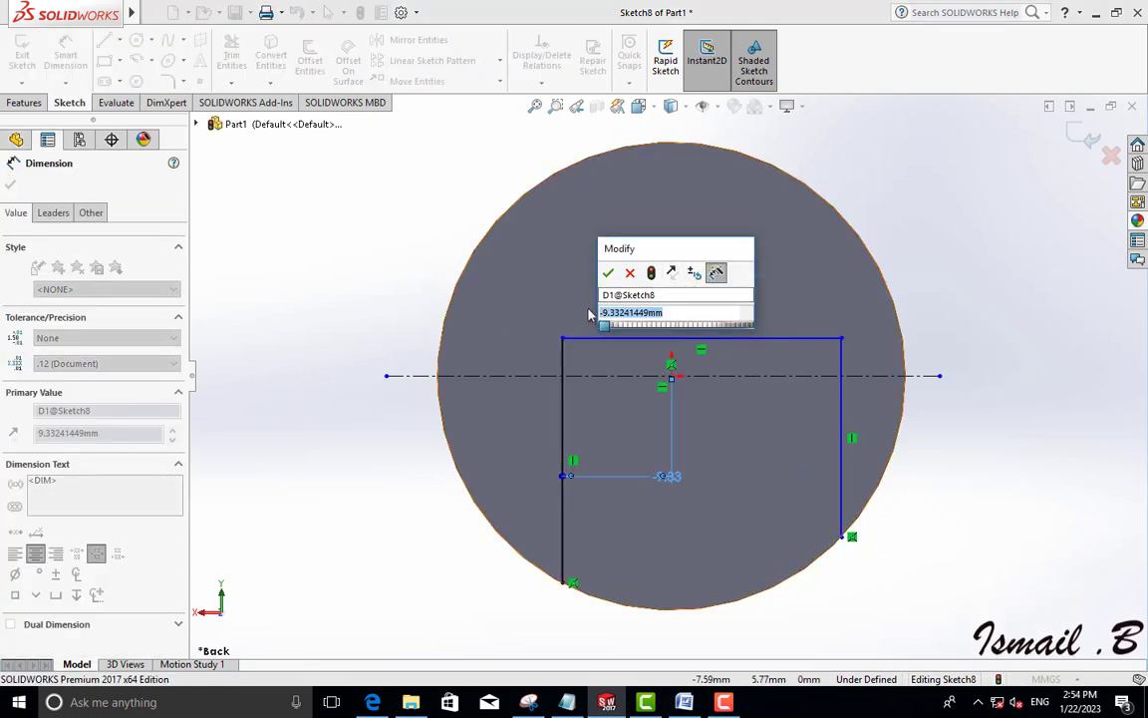
{"action": "left_click", "coordinate": [675, 275]}
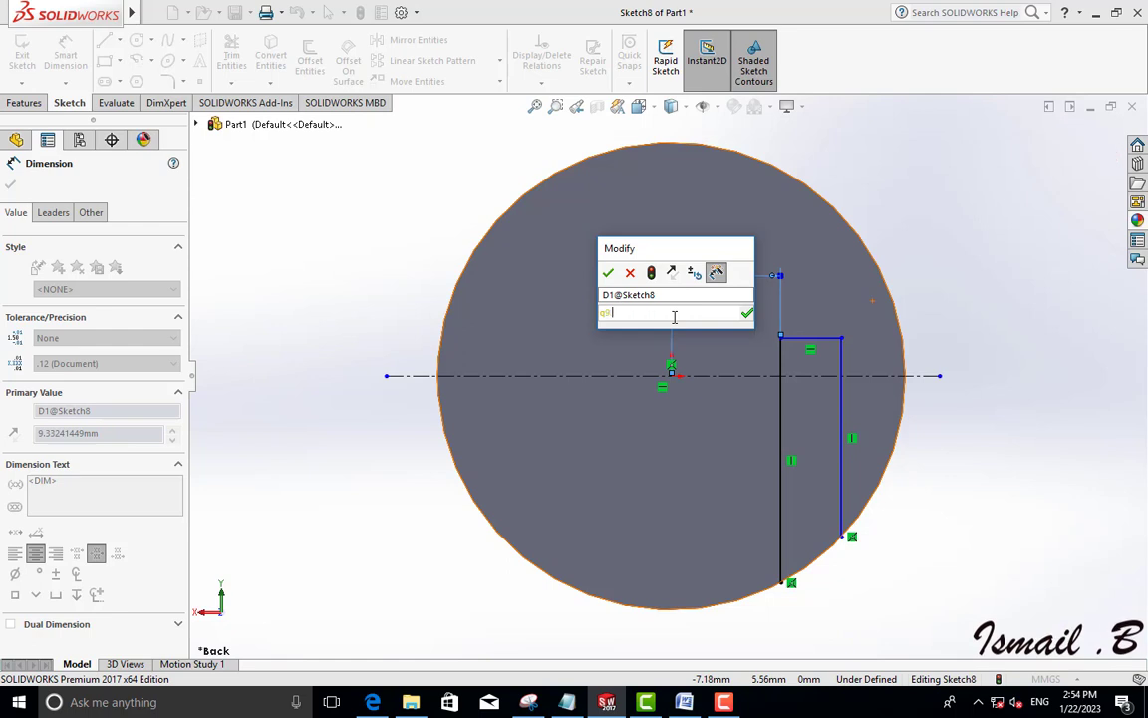
{"action": "type", "text": "=10"}
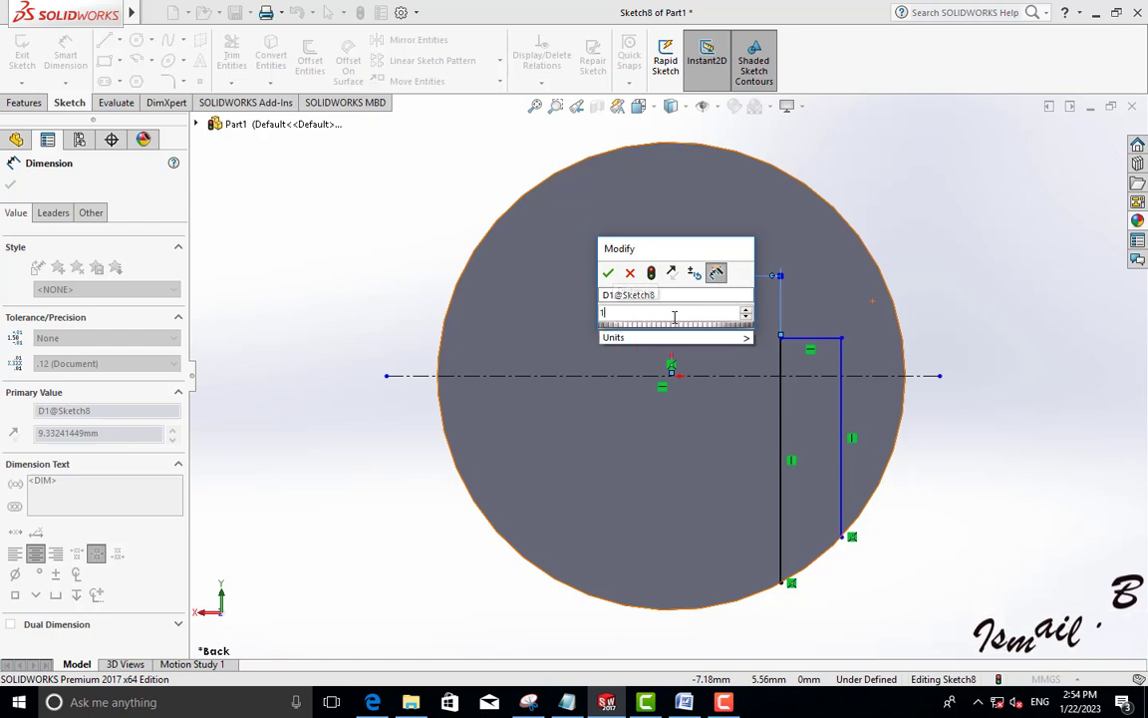
{"action": "key", "text": "Return"}
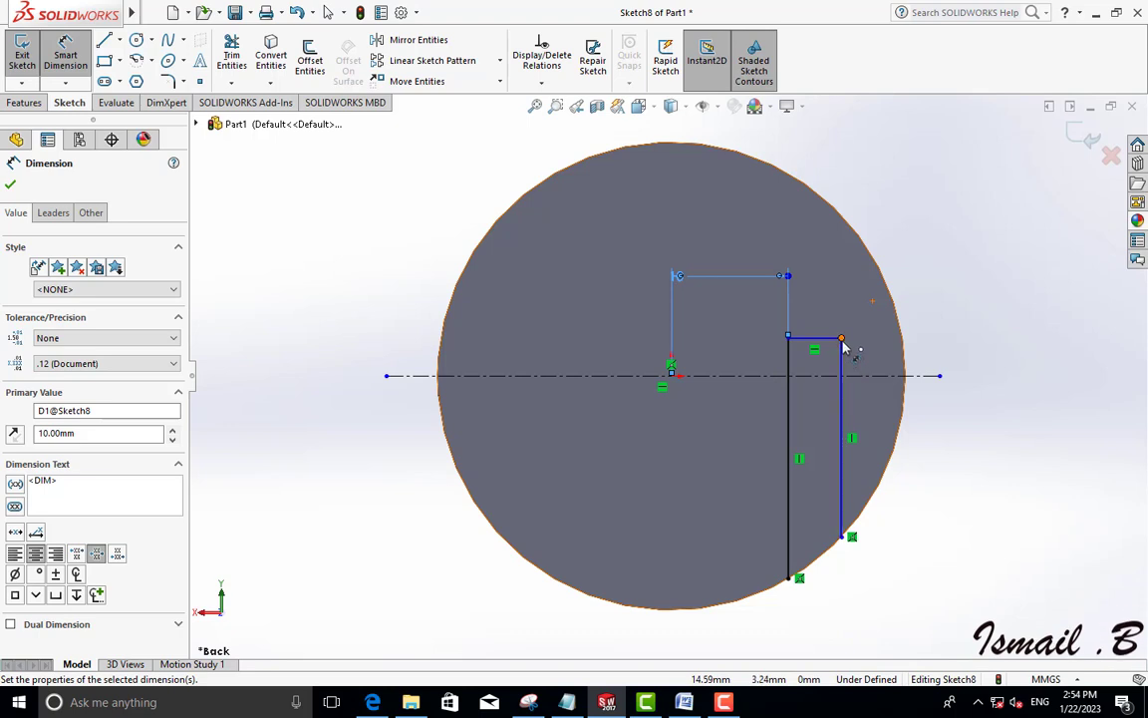
- Dimension the slot's top edge 8 mm above the centerline
{"action": "left_click", "coordinate": [840, 351]}
{"action": "left_click", "coordinate": [829, 376]}
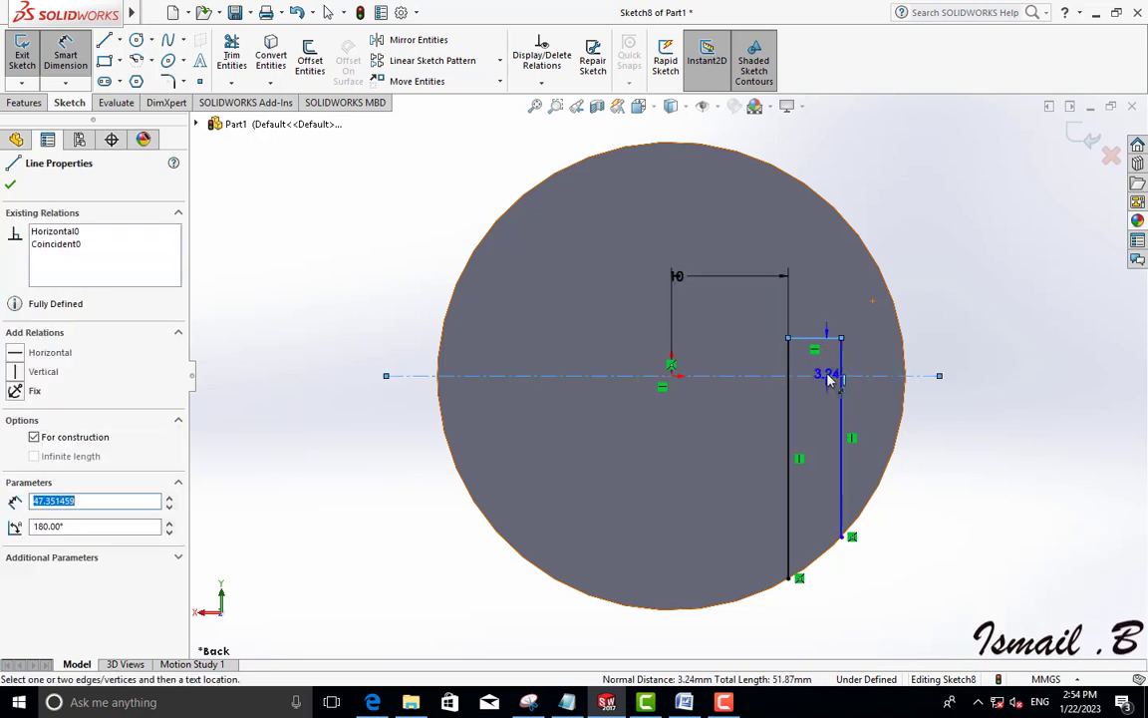
{"action": "left_click", "coordinate": [952, 356]}
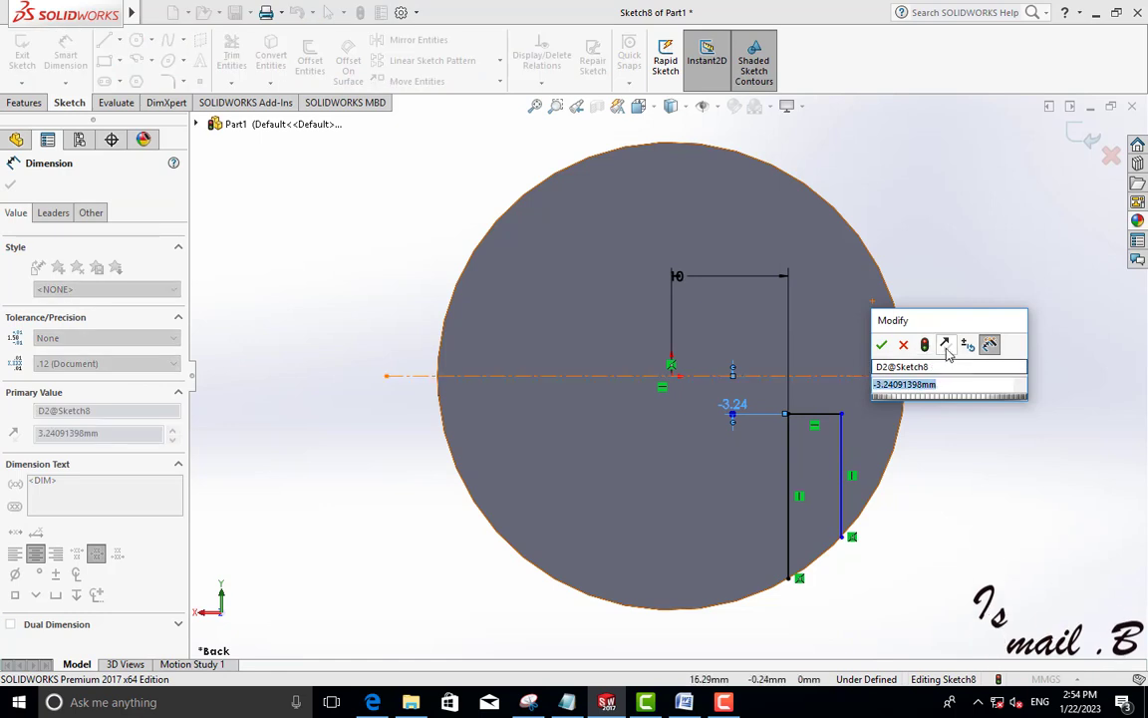
{"action": "left_click", "coordinate": [946, 346]}
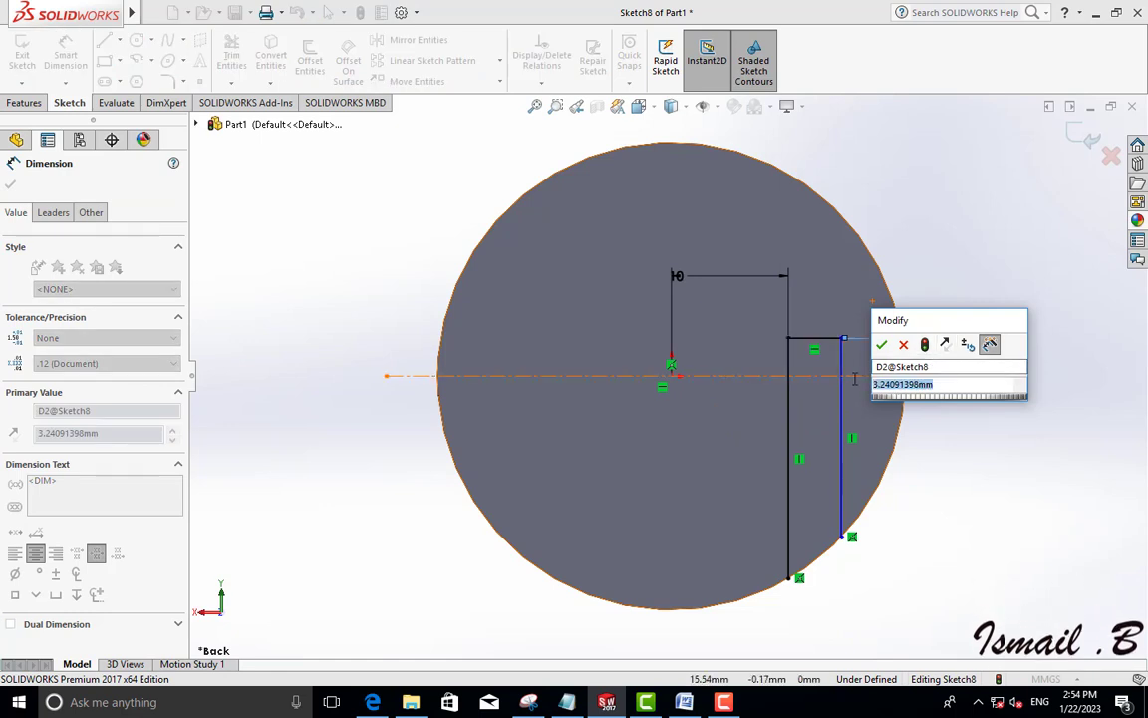
{"action": "type", "text": "8"}
{"action": "key", "text": "Return"}
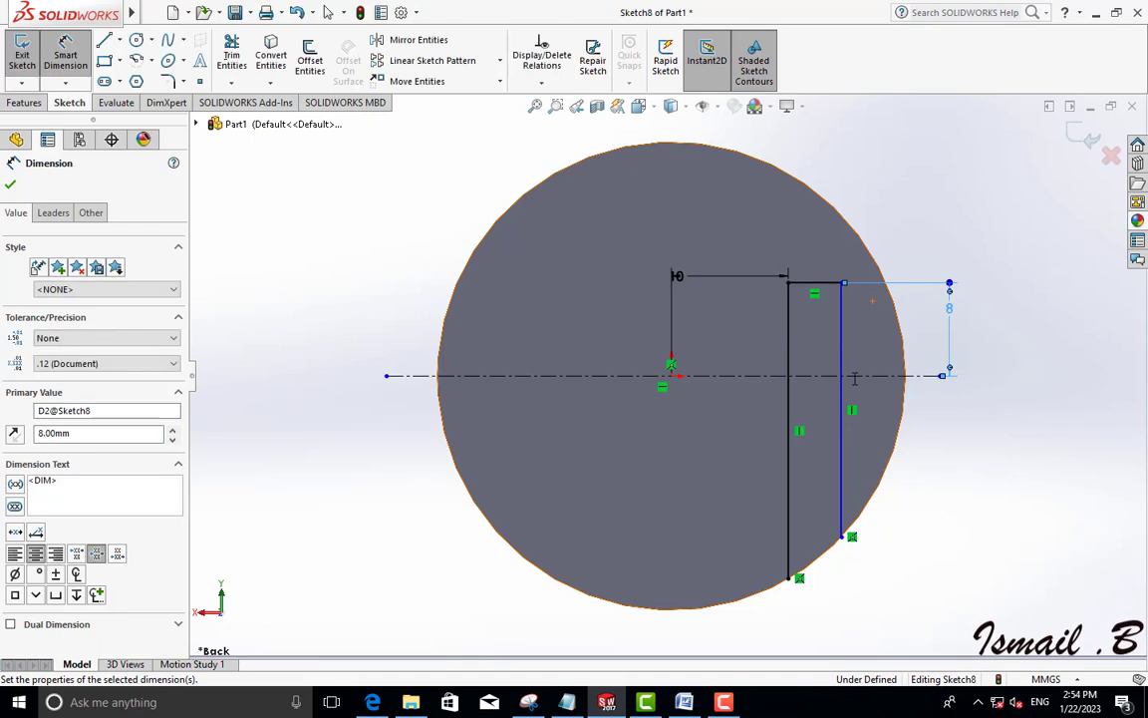
- Set the slot width between the vertical lines to 3 mm
{"action": "left_click", "coordinate": [842, 348]}
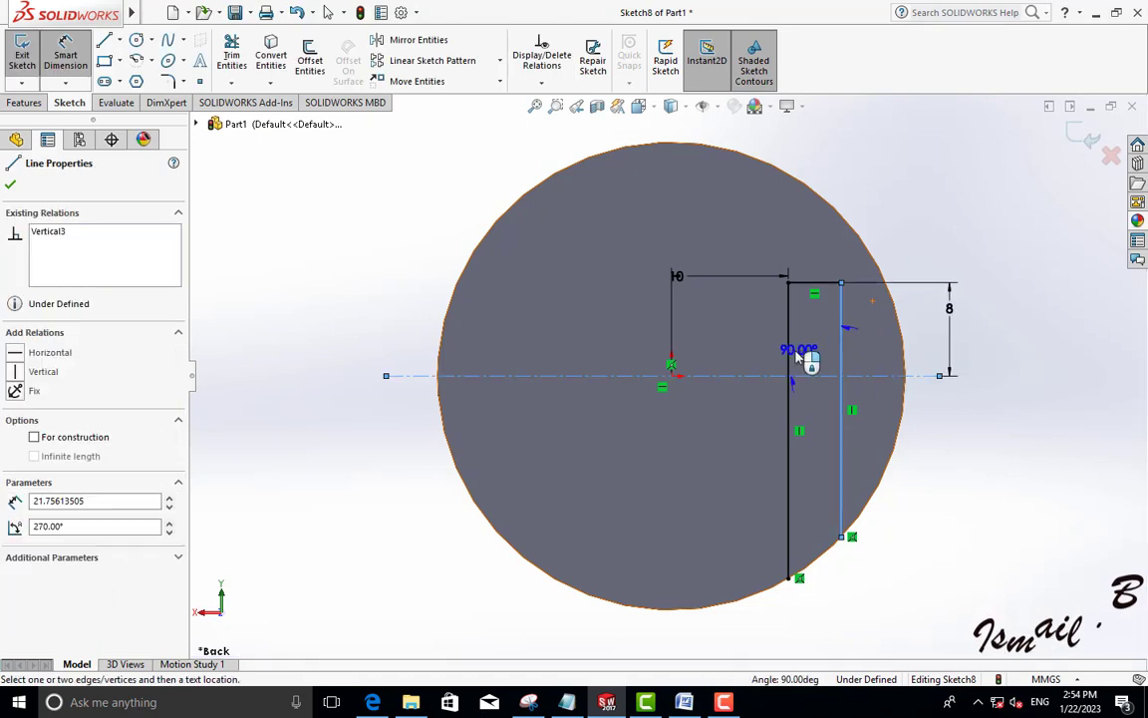
{"action": "left_click", "coordinate": [790, 367]}
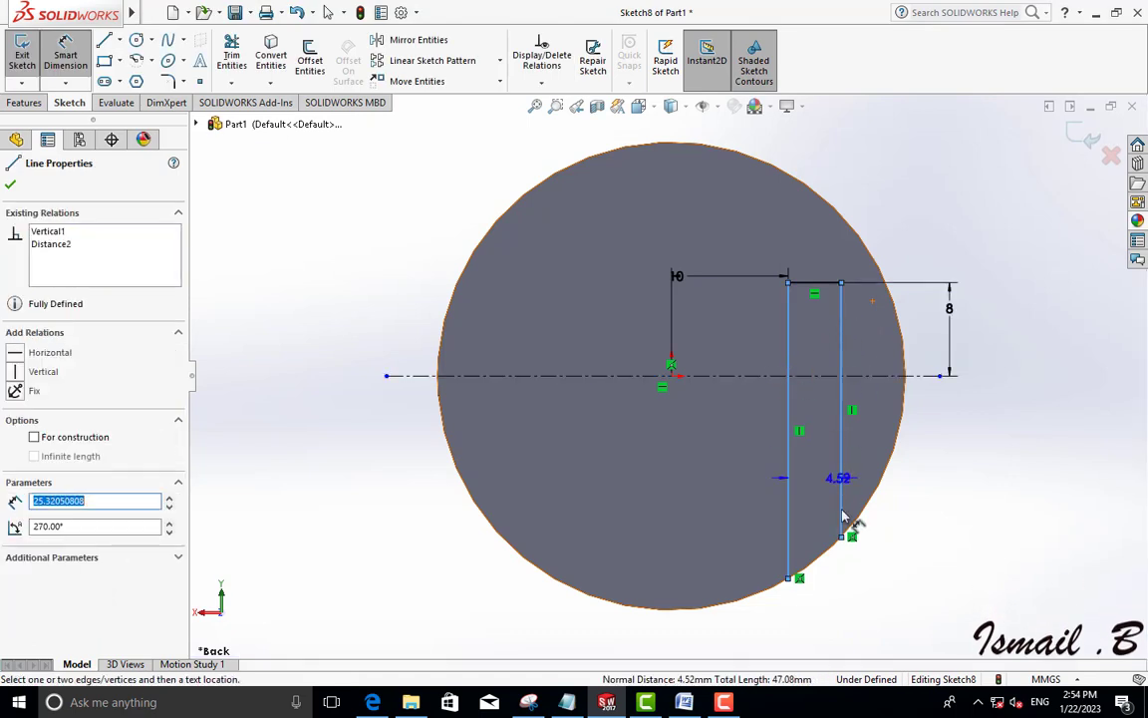
{"action": "left_click", "coordinate": [817, 670]}
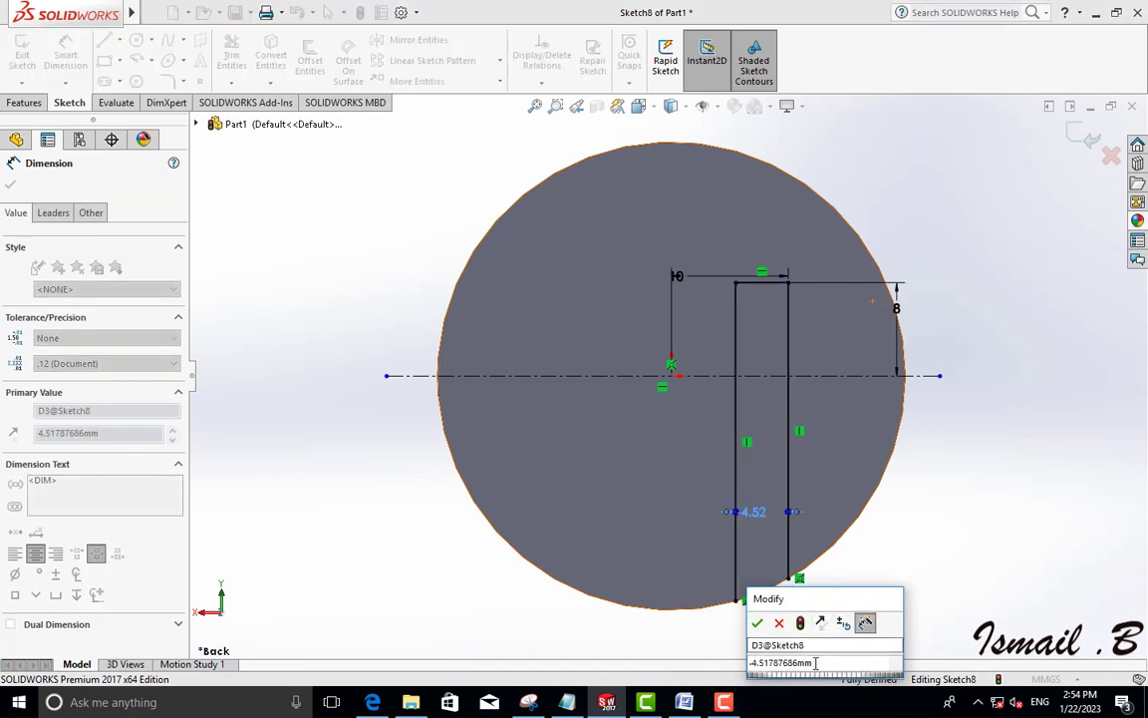
{"action": "left_click", "coordinate": [819, 622]}
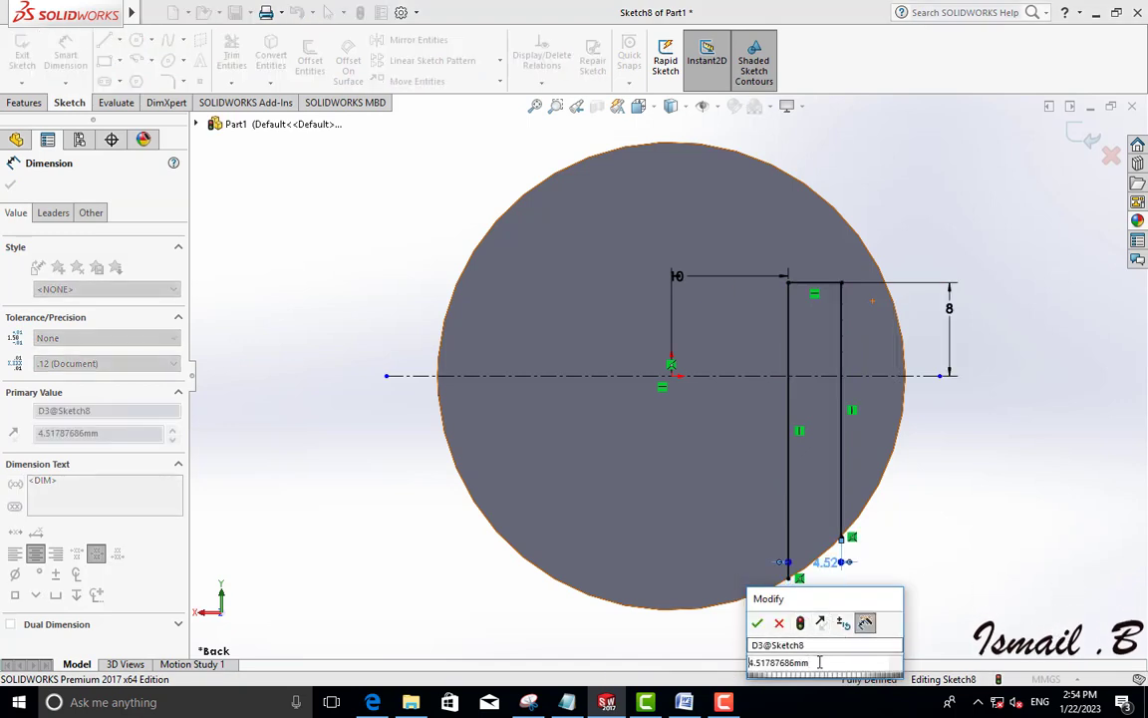
{"action": "type", "text": "3"}
{"action": "key", "text": "Return"}
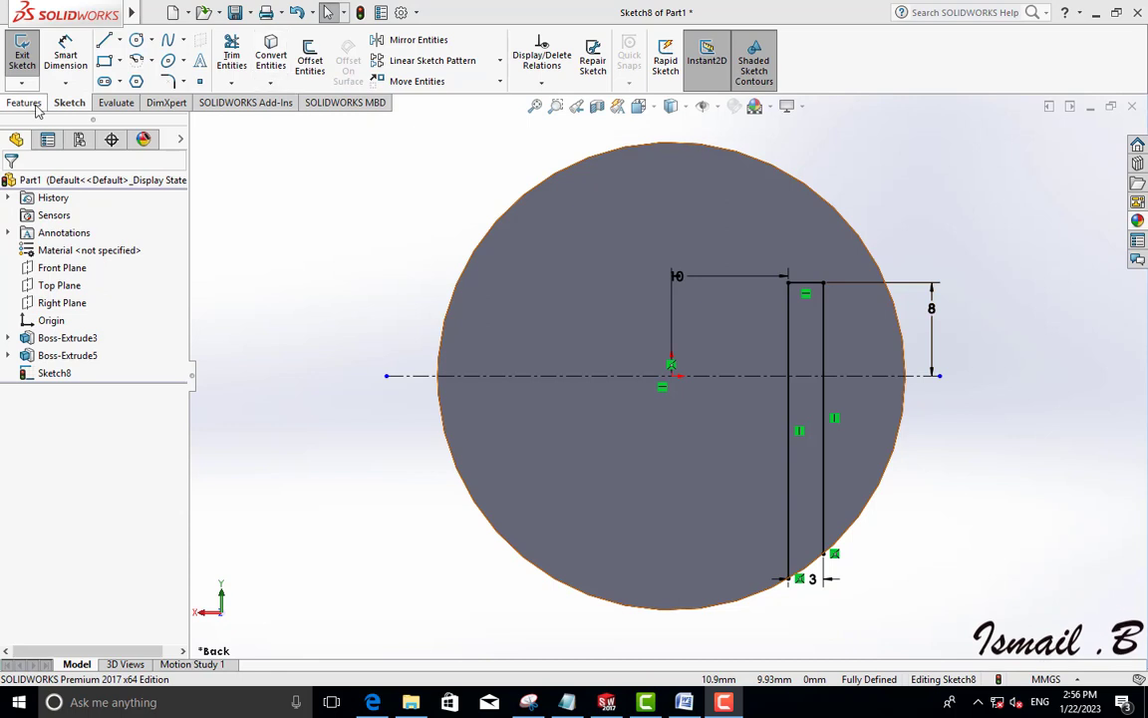
- Start an Extruded Cut on the slot sketch with end condition Through All - Both
{"action": "left_click", "coordinate": [25, 102]}
{"action": "left_click", "coordinate": [244, 62]}
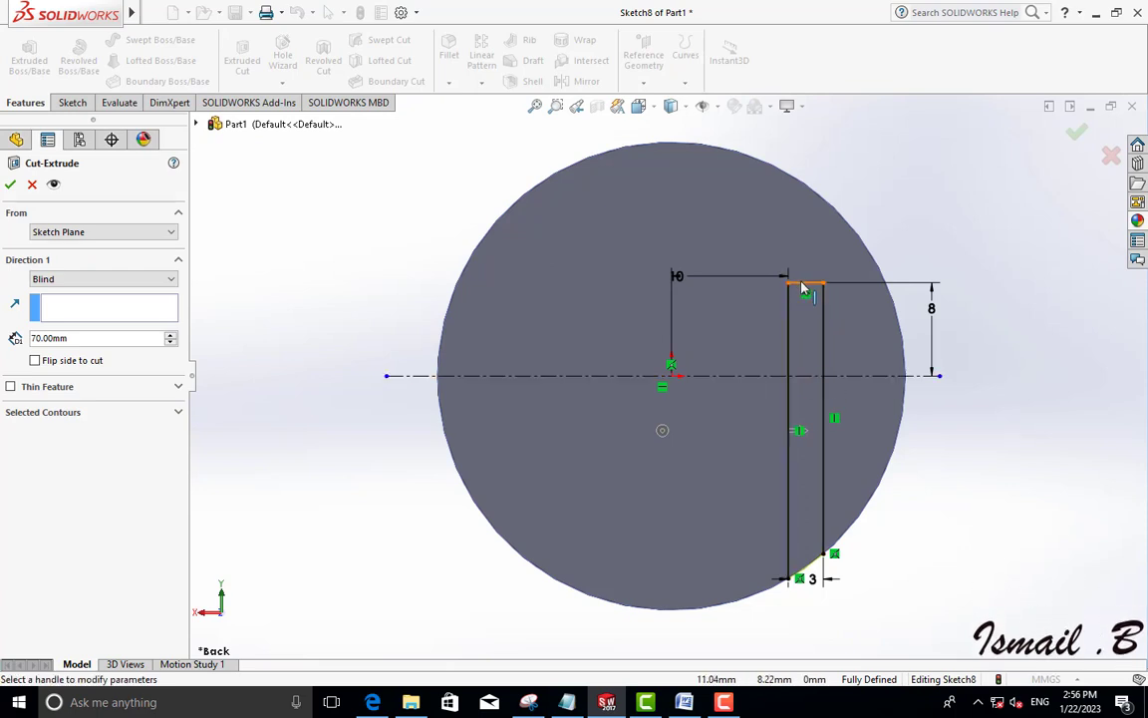
{"action": "left_click", "coordinate": [121, 235]}
{"action": "left_click", "coordinate": [140, 280]}
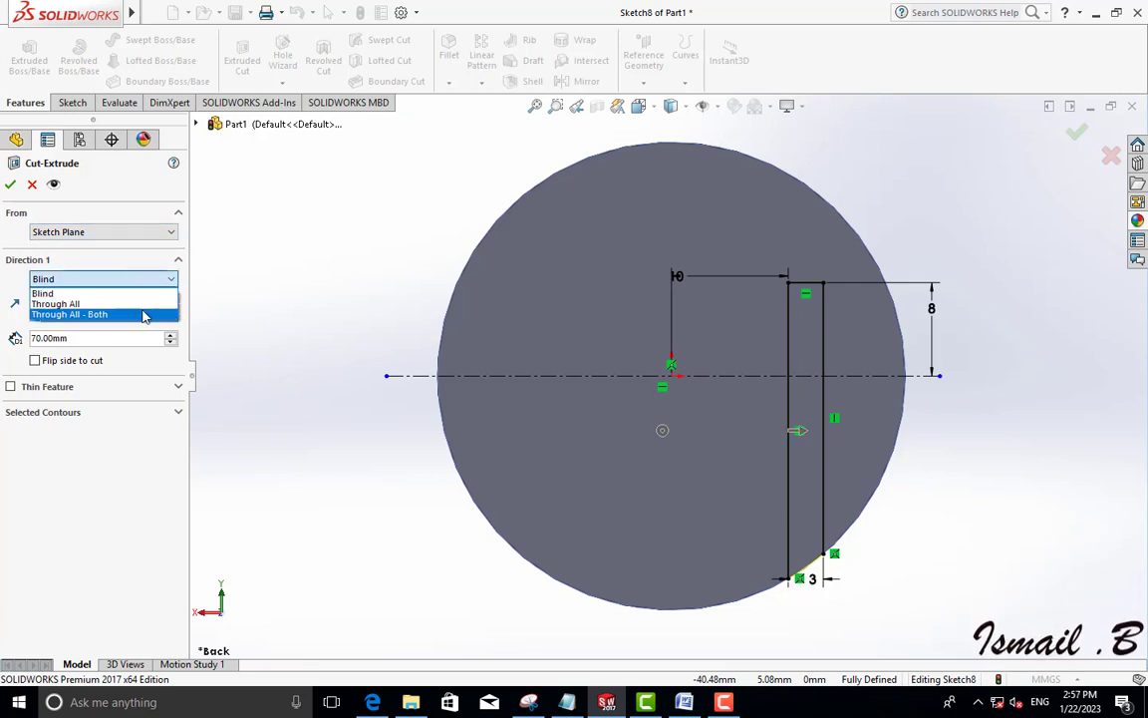
{"action": "left_click", "coordinate": [142, 316]}
- Orbit to check the cut preview and apply it as Cut-Extrude1
{"action": "scroll", "coordinate": [665, 359], "scroll_direction": "down", "scroll_amount": 2}
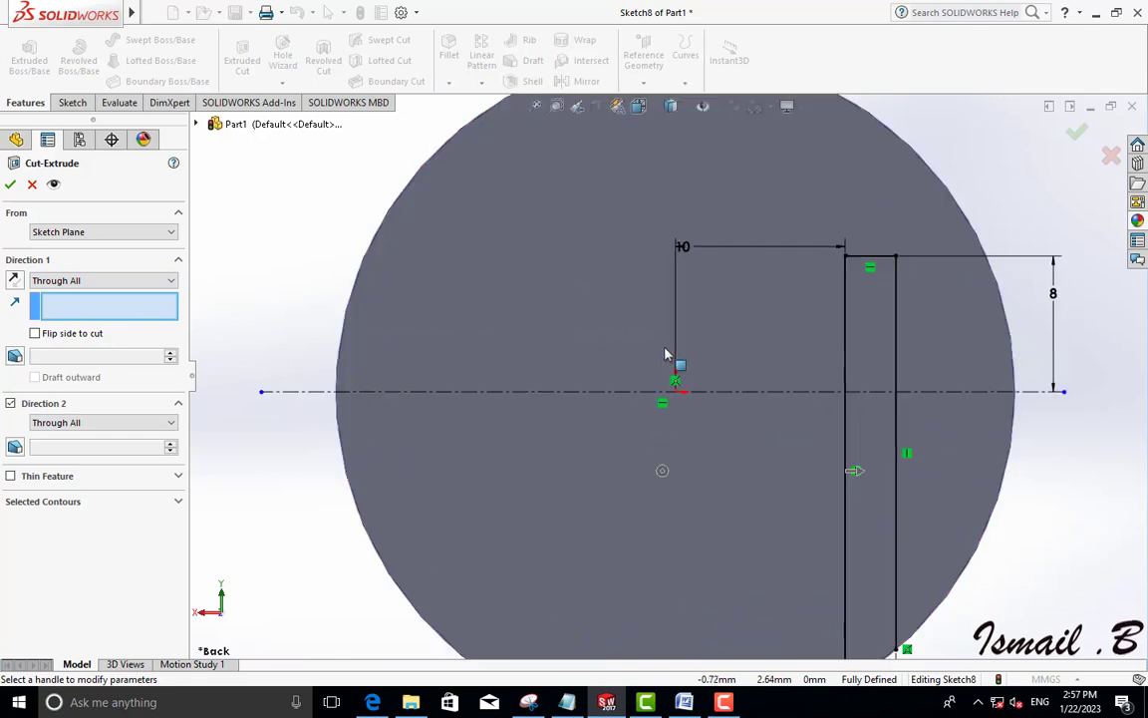
{"action": "scroll", "coordinate": [661, 345], "scroll_direction": "down", "scroll_amount": 2}
{"action": "scroll", "coordinate": [664, 345], "scroll_direction": "up", "scroll_amount": 3}
{"action": "middle_click_drag", "start_coordinate": [599, 311], "coordinate": [627, 368]}
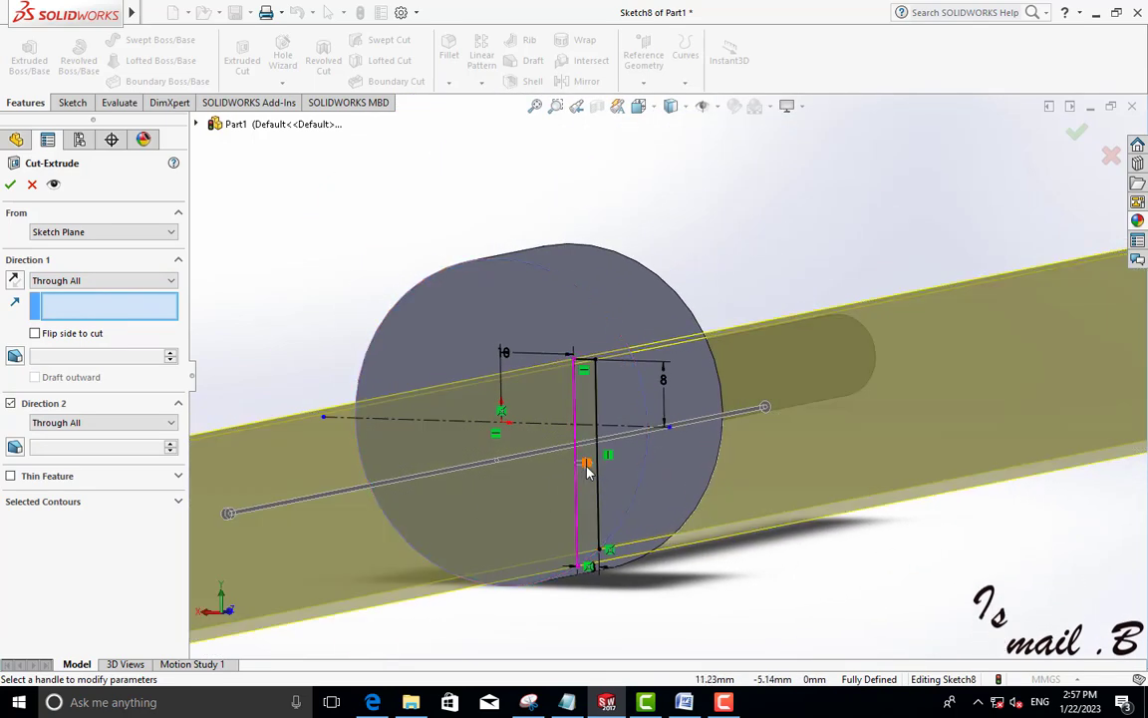
{"action": "scroll", "coordinate": [586, 470], "scroll_direction": "down", "scroll_amount": 2}
{"action": "scroll", "coordinate": [588, 469], "scroll_direction": "up", "scroll_amount": 3}
{"action": "middle_click_drag", "start_coordinate": [588, 468], "coordinate": [603, 476]}
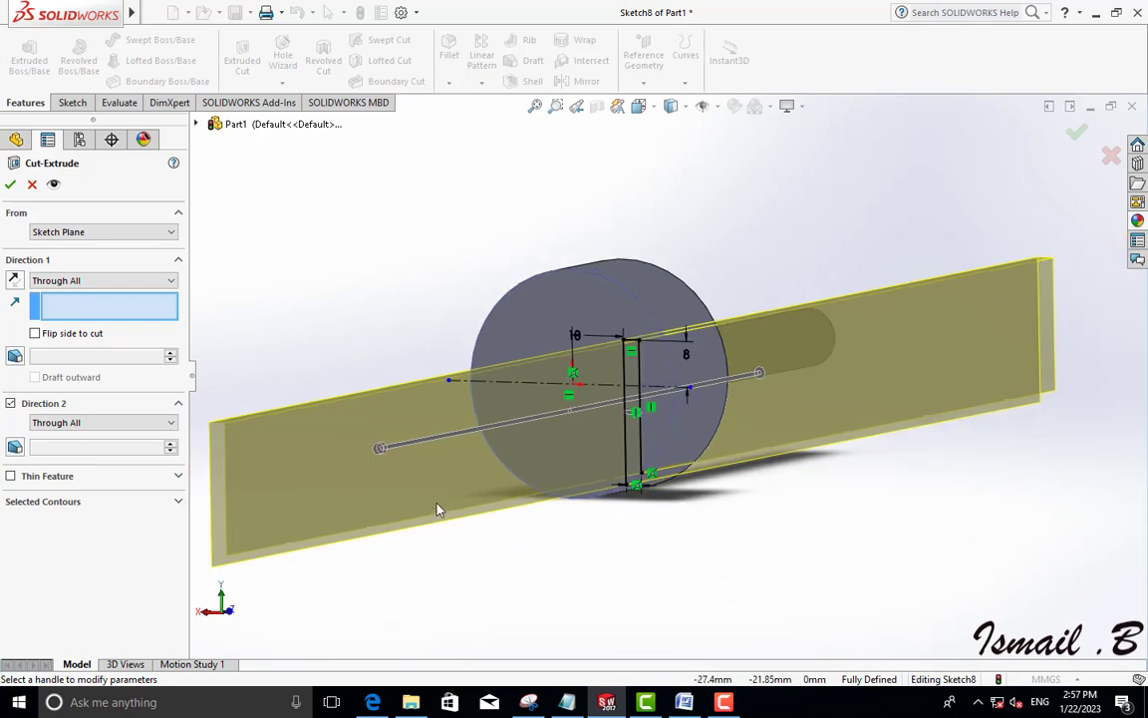
{"action": "middle_click_drag", "start_coordinate": [439, 510], "coordinate": [457, 501]}
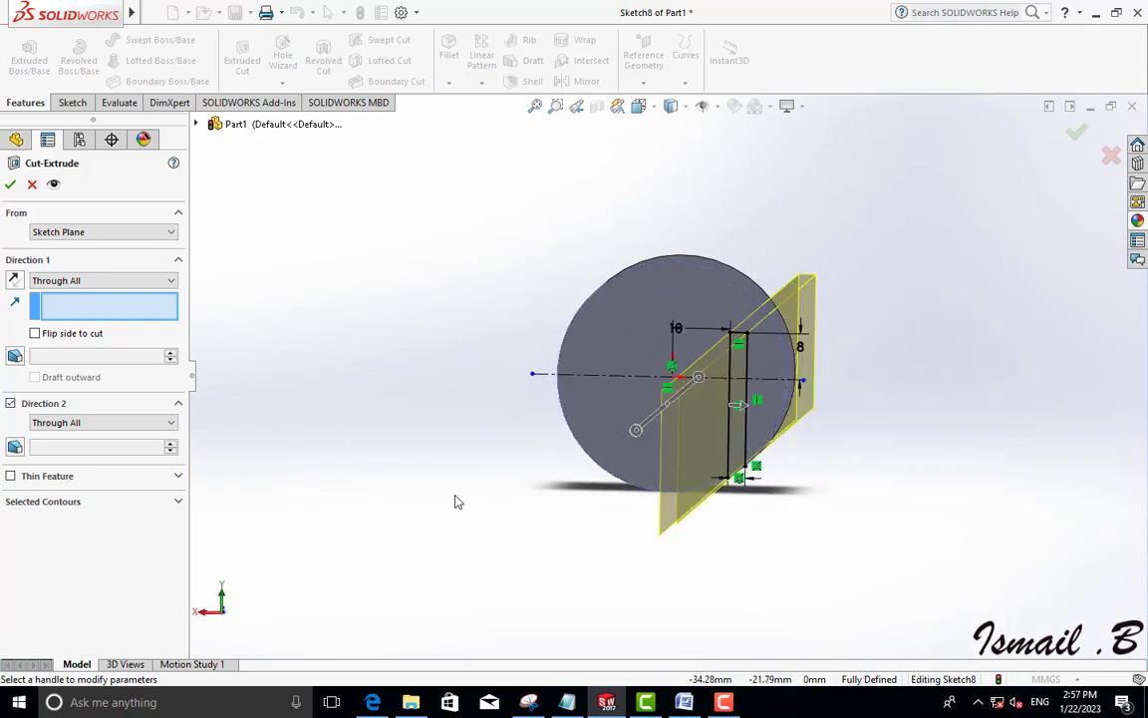
{"action": "left_click", "coordinate": [12, 187]}
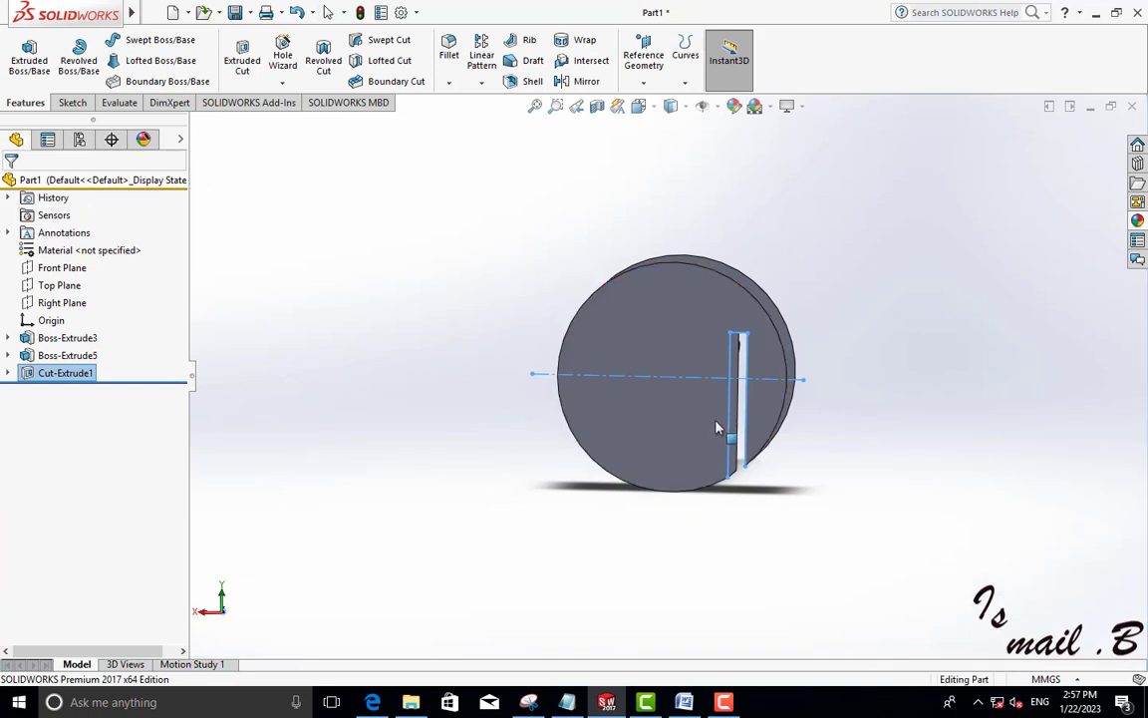
- Orbit the part to reveal the long shaft
{"action": "mouse_move", "coordinate": [725, 430]}
{"action": "middle_mouse_down"}
{"action": "mouse_move", "coordinate": [431, 467]}
{"action": "mouse_move", "coordinate": [463, 472]}
{"action": "mouse_move", "coordinate": [477, 492]}
{"action": "middle_mouse_up"}
{"action": "mouse_move", "coordinate": [570, 387]}
{"action": "middle_mouse_down"}
{"action": "mouse_move", "coordinate": [802, 503]}
{"action": "mouse_move", "coordinate": [790, 499]}
{"action": "middle_mouse_up"}
{"action": "scroll", "coordinate": [773, 481], "scroll_direction": "up", "scroll_amount": 3}
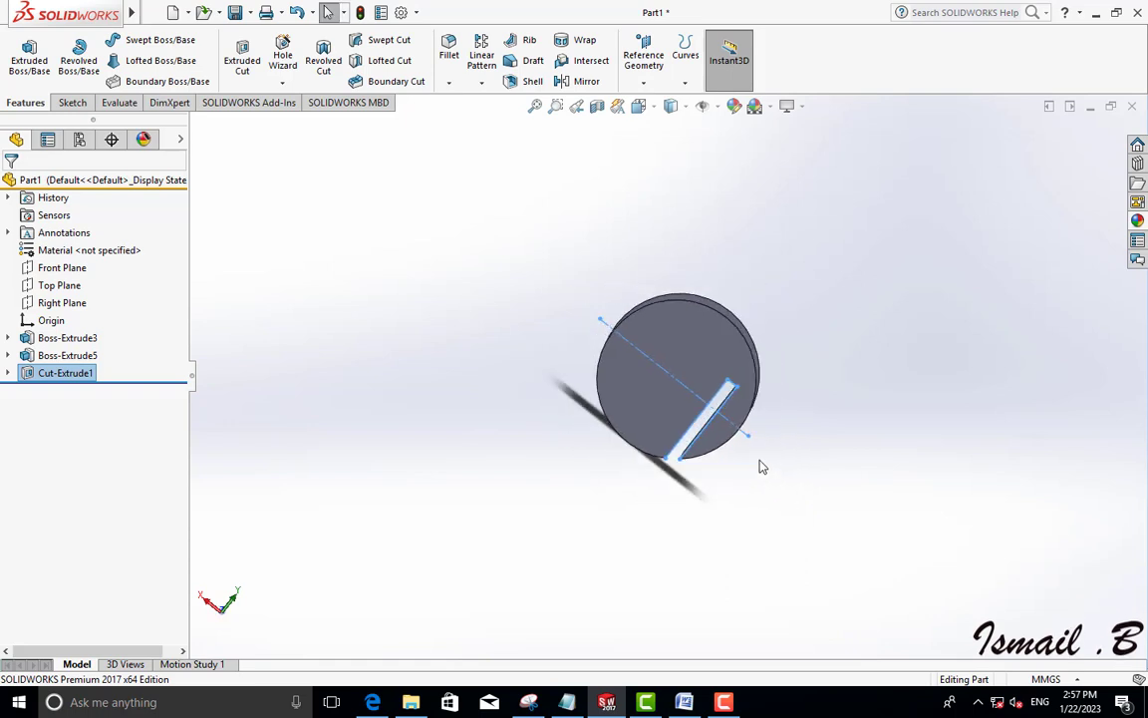
{"action": "scroll", "coordinate": [748, 399], "scroll_direction": "down", "scroll_amount": 2}
- Turn off Ambient Occlusion and Perspective, then orbit to face the slotted disc
{"action": "left_click", "coordinate": [806, 108]}
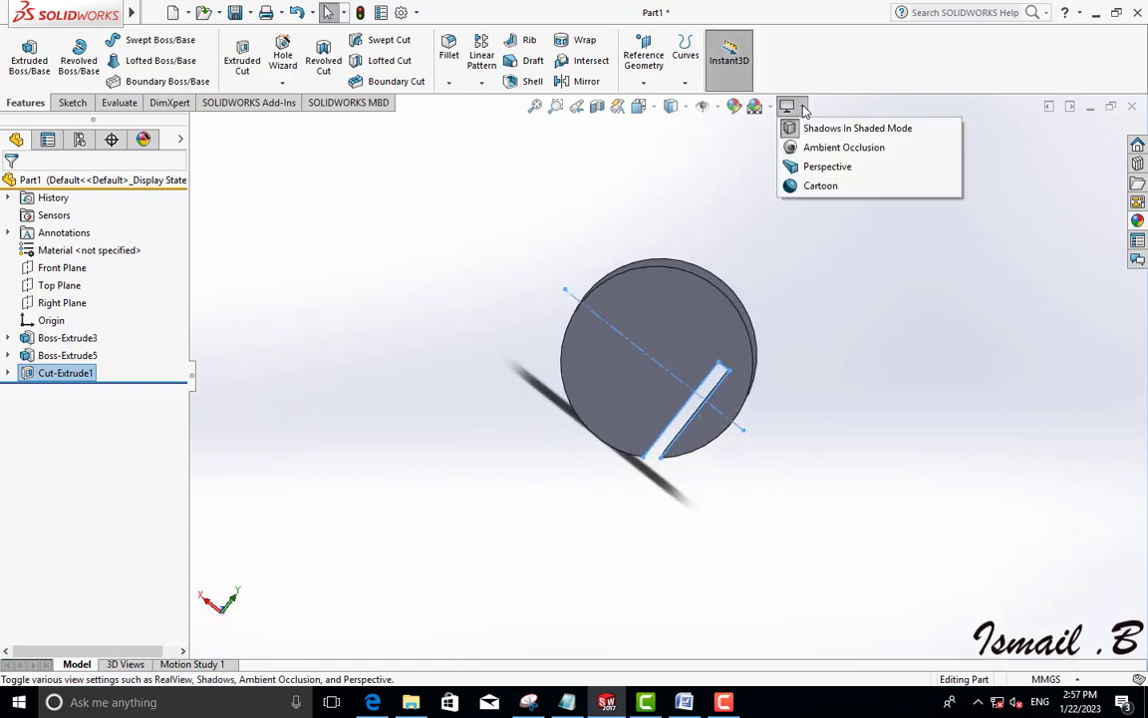
{"action": "left_click", "coordinate": [815, 146]}
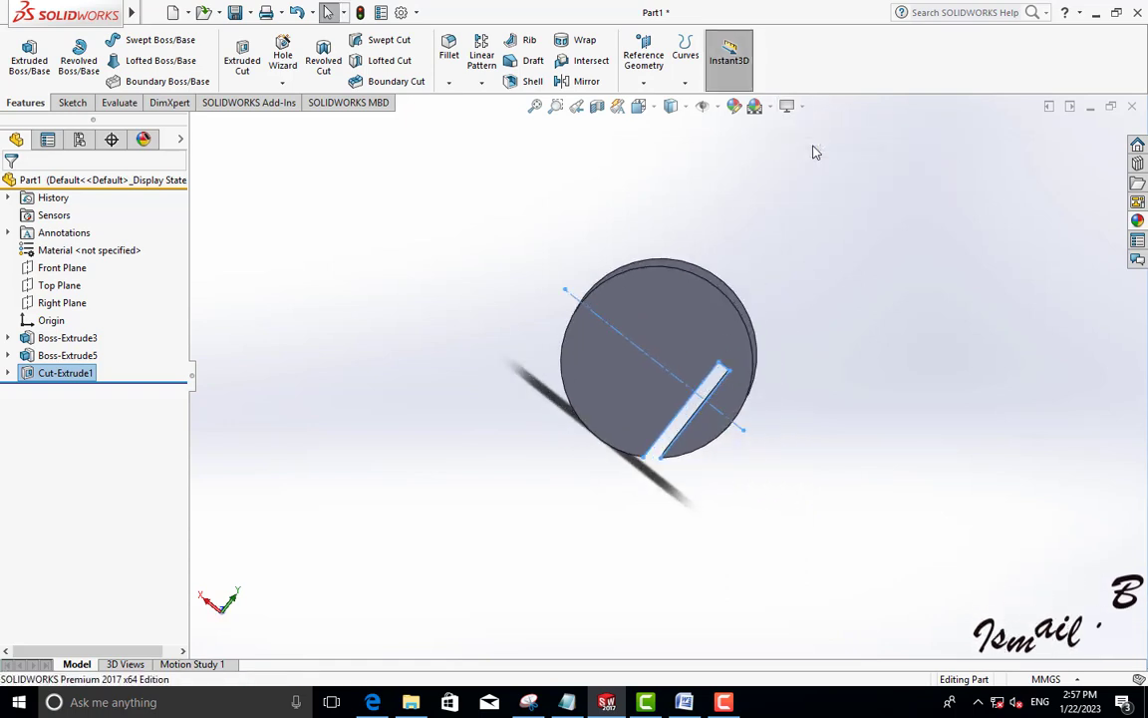
{"action": "left_click", "coordinate": [802, 107]}
{"action": "left_click", "coordinate": [817, 166]}
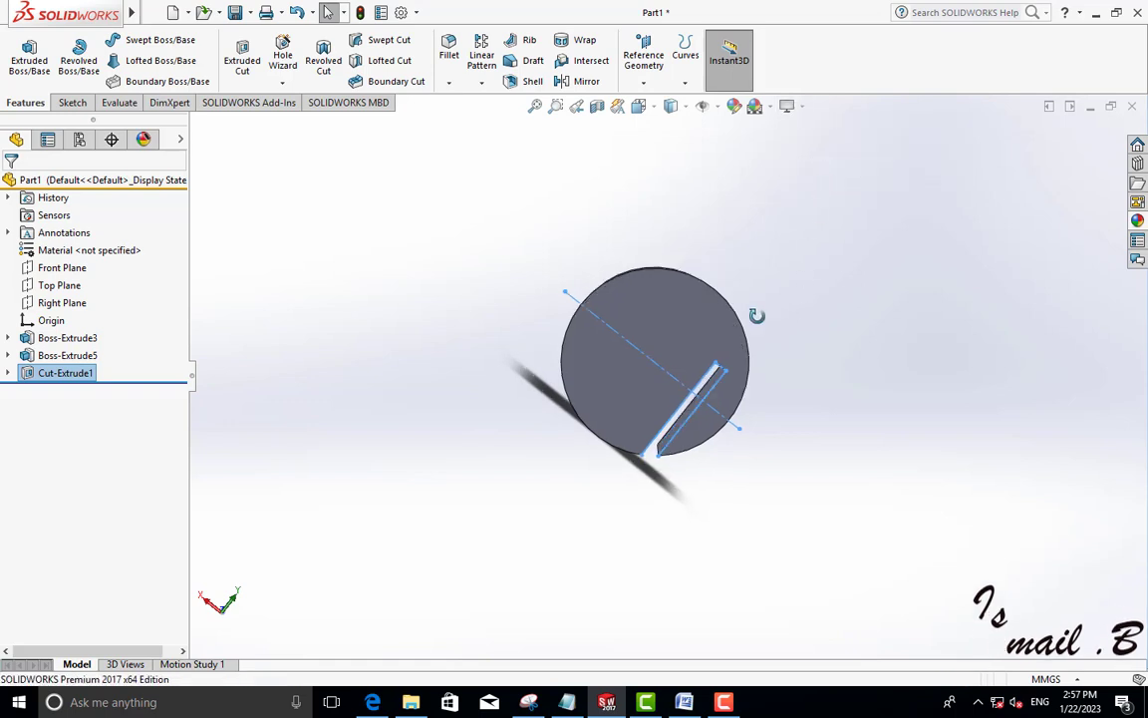
{"action": "mouse_move", "coordinate": [757, 315]}
{"action": "middle_mouse_down"}
{"action": "mouse_move", "coordinate": [671, 302]}
{"action": "mouse_move", "coordinate": [679, 274]}
{"action": "mouse_move", "coordinate": [740, 310]}
{"action": "mouse_move", "coordinate": [739, 328]}
{"action": "middle_mouse_up"}
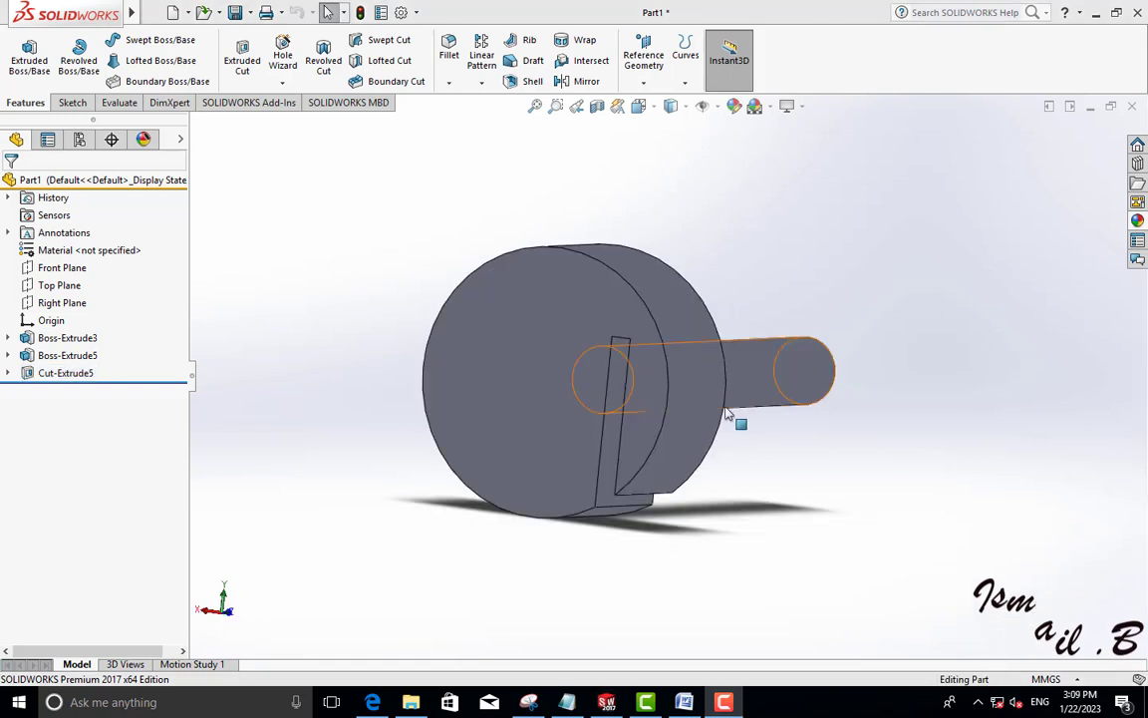
{"action": "middle_click_drag", "start_coordinate": [738, 417], "coordinate": [464, 369]}
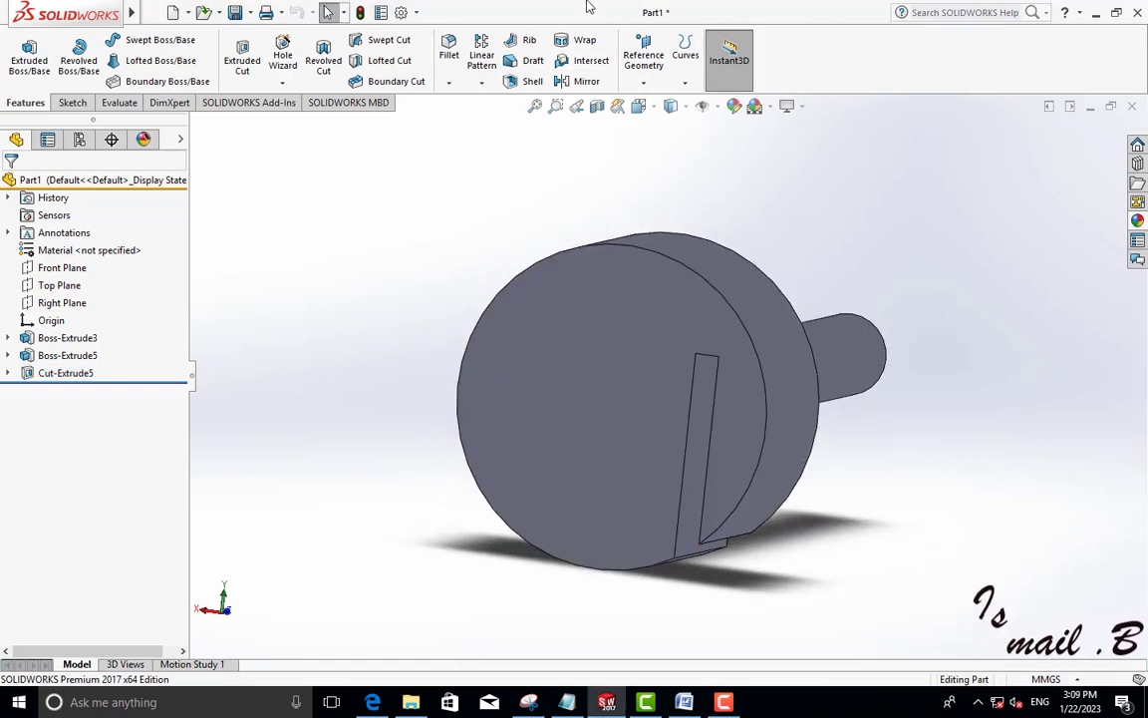
- Circularly pattern Cut-Extrude5 about the disc's cylindrical face: 3 instances at 120° spacing
{"action": "left_click", "coordinate": [482, 81]}
{"action": "left_click", "coordinate": [503, 119]}
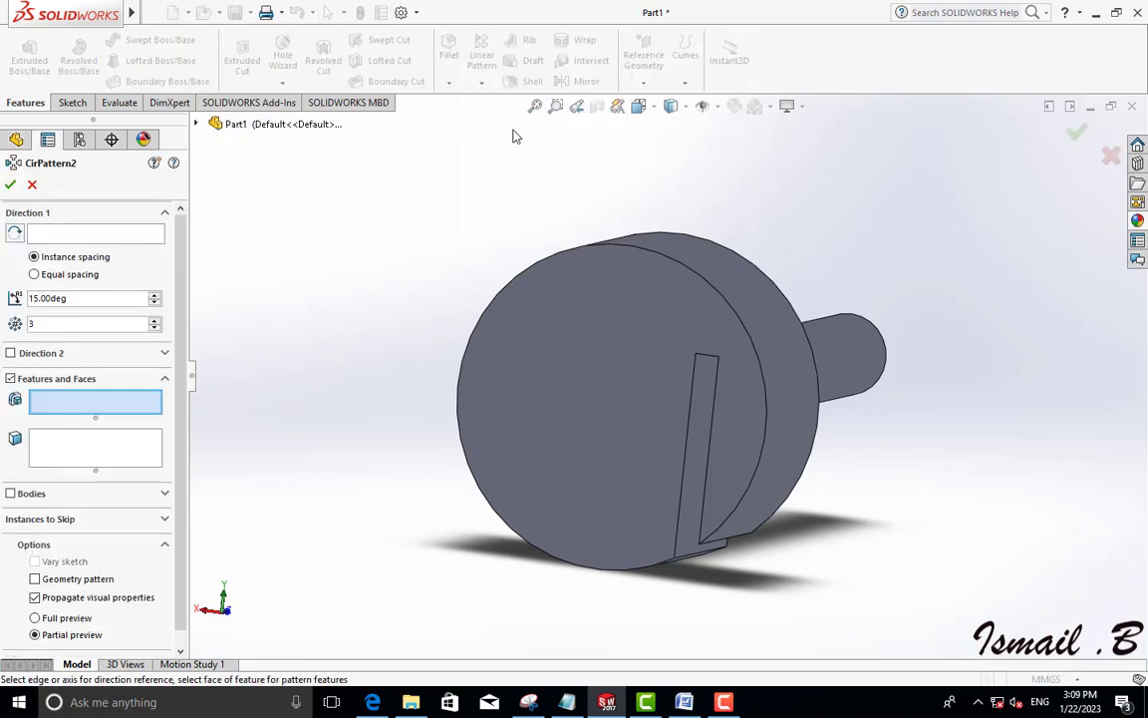
{"action": "left_click", "coordinate": [698, 486]}
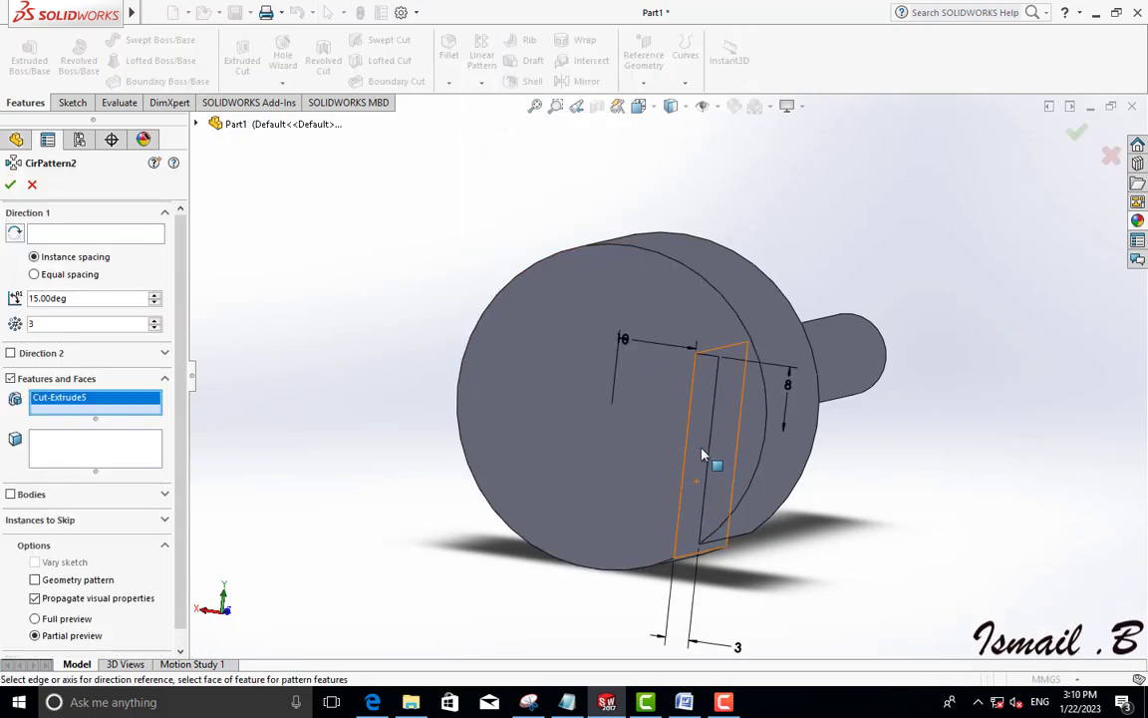
{"action": "left_click", "coordinate": [116, 236]}
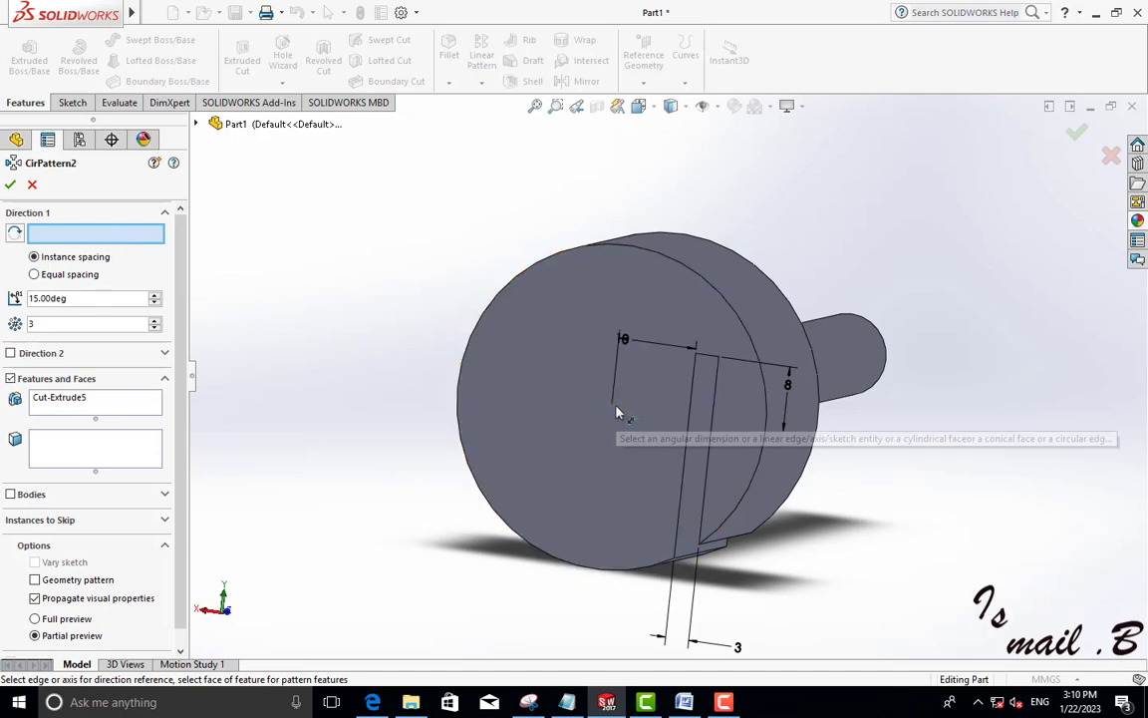
{"action": "left_click", "coordinate": [648, 434]}
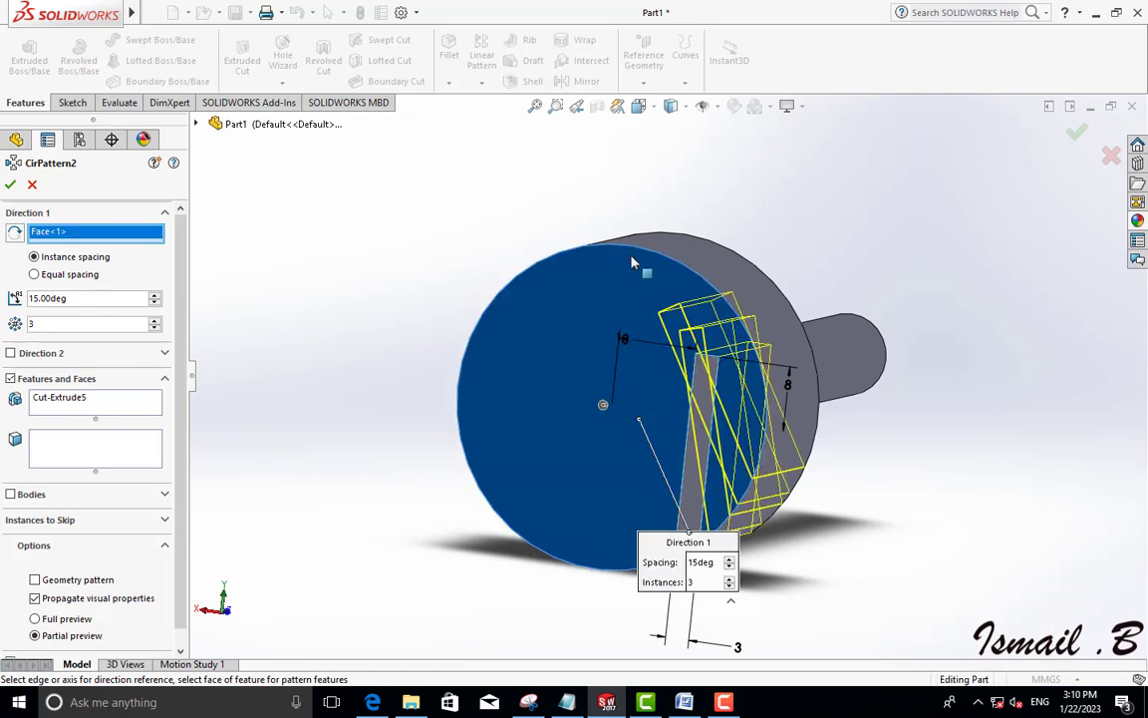
{"action": "mouse_move", "coordinate": [641, 289]}
{"action": "middle_mouse_down"}
{"action": "mouse_move", "coordinate": [744, 437]}
{"action": "mouse_move", "coordinate": [787, 448]}
{"action": "middle_mouse_up"}
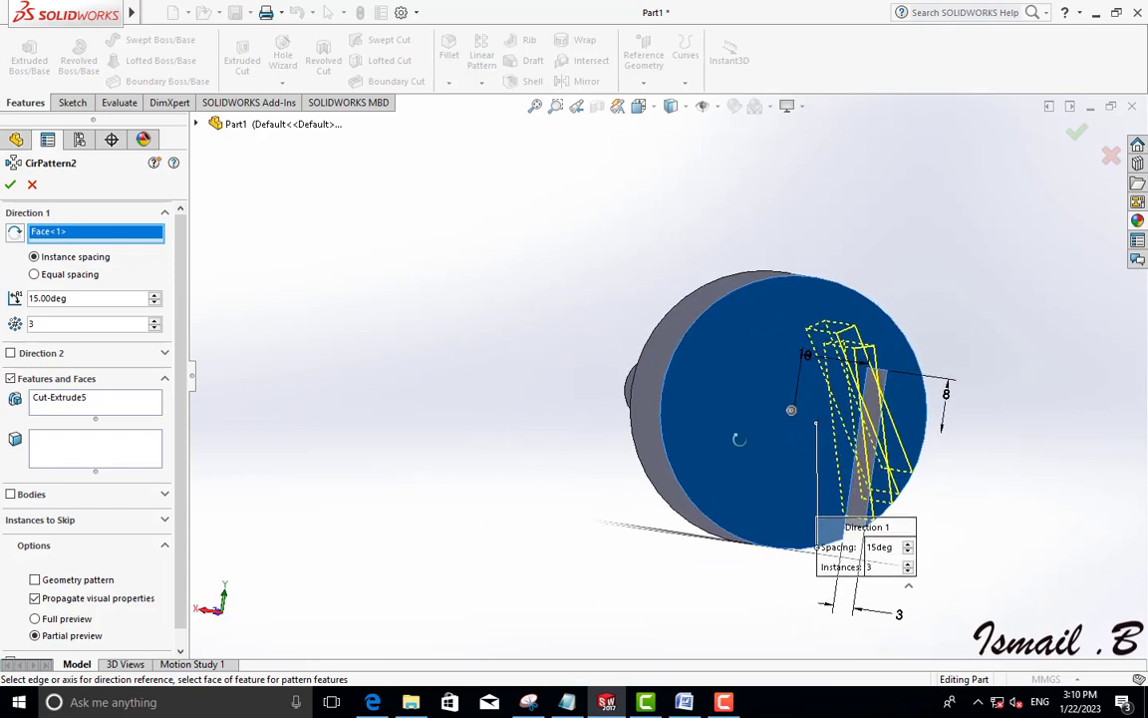
{"action": "left_click", "coordinate": [882, 547]}
{"action": "type", "text": "12"}
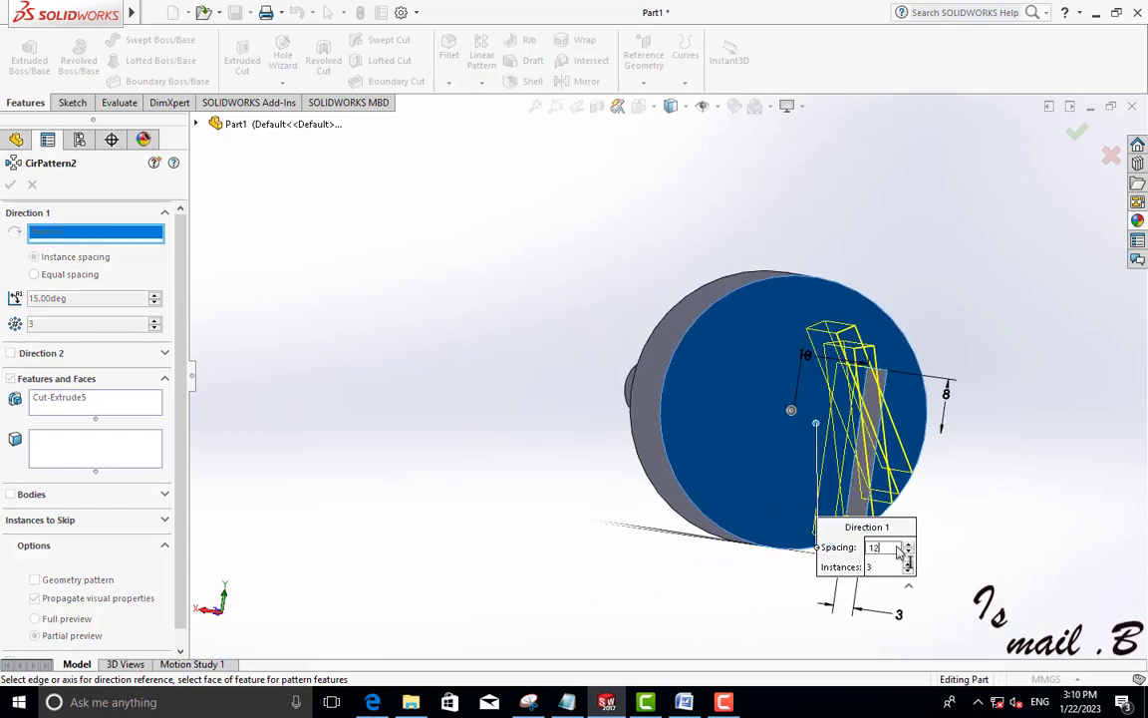
{"action": "type", "text": "0"}
{"action": "key", "text": "Return"}
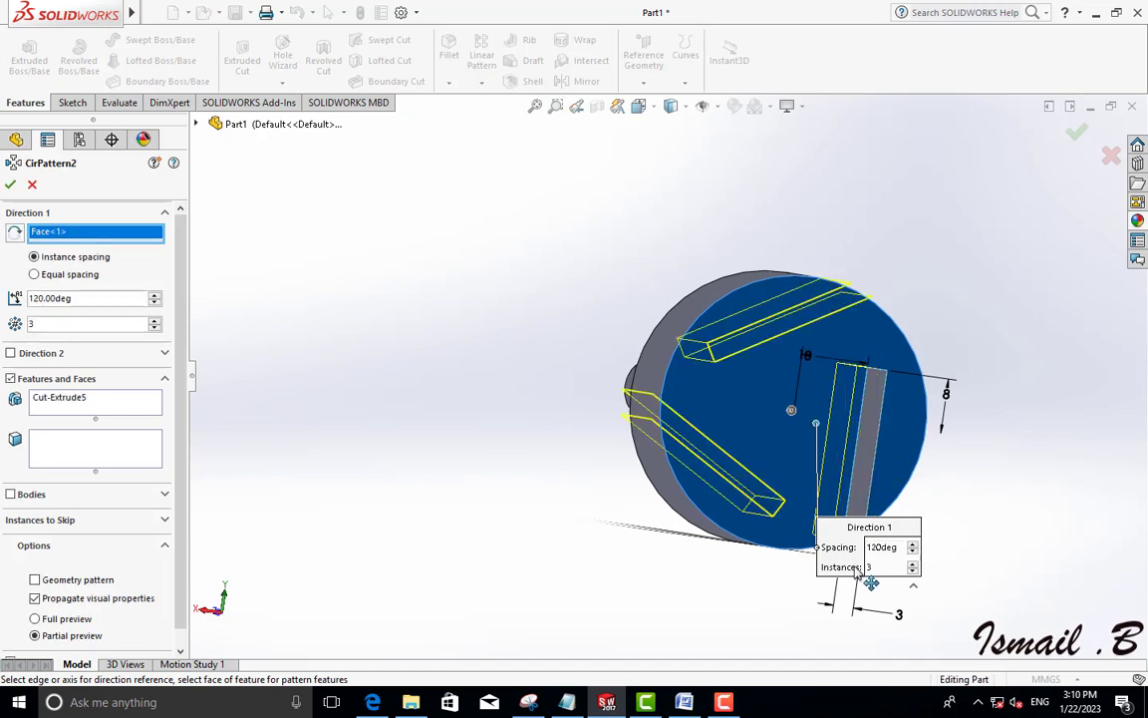
{"action": "left_click", "coordinate": [11, 185]}
{"action": "middle_click_drag", "start_coordinate": [815, 414], "coordinate": [740, 433]}
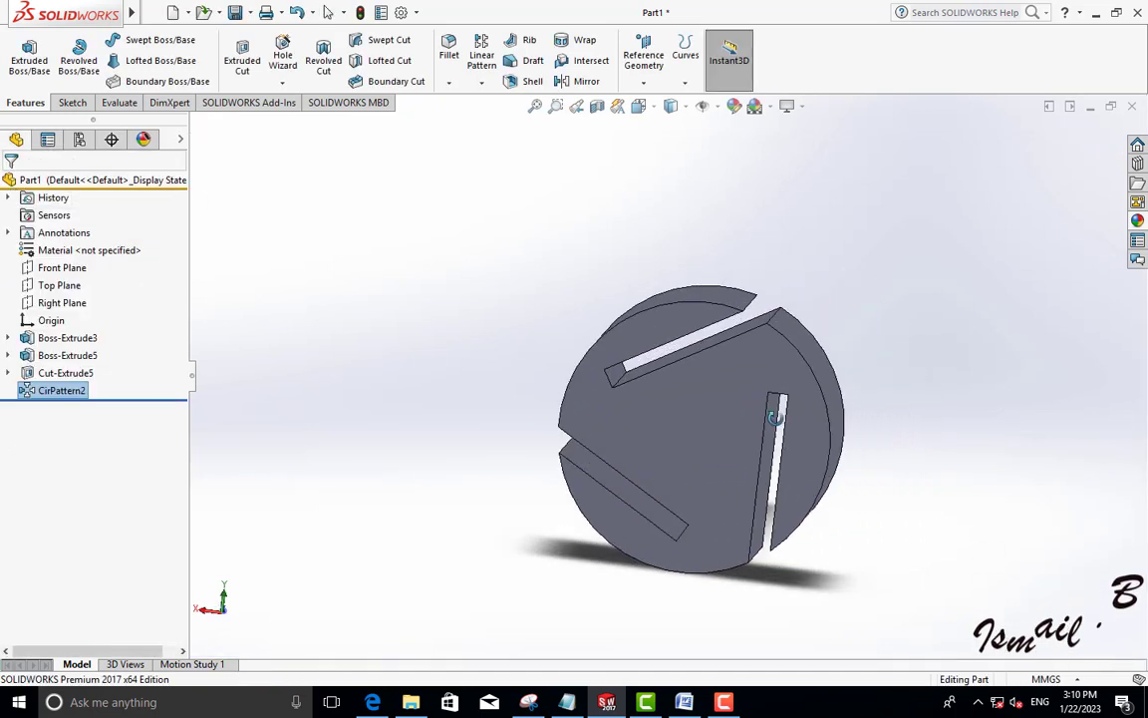